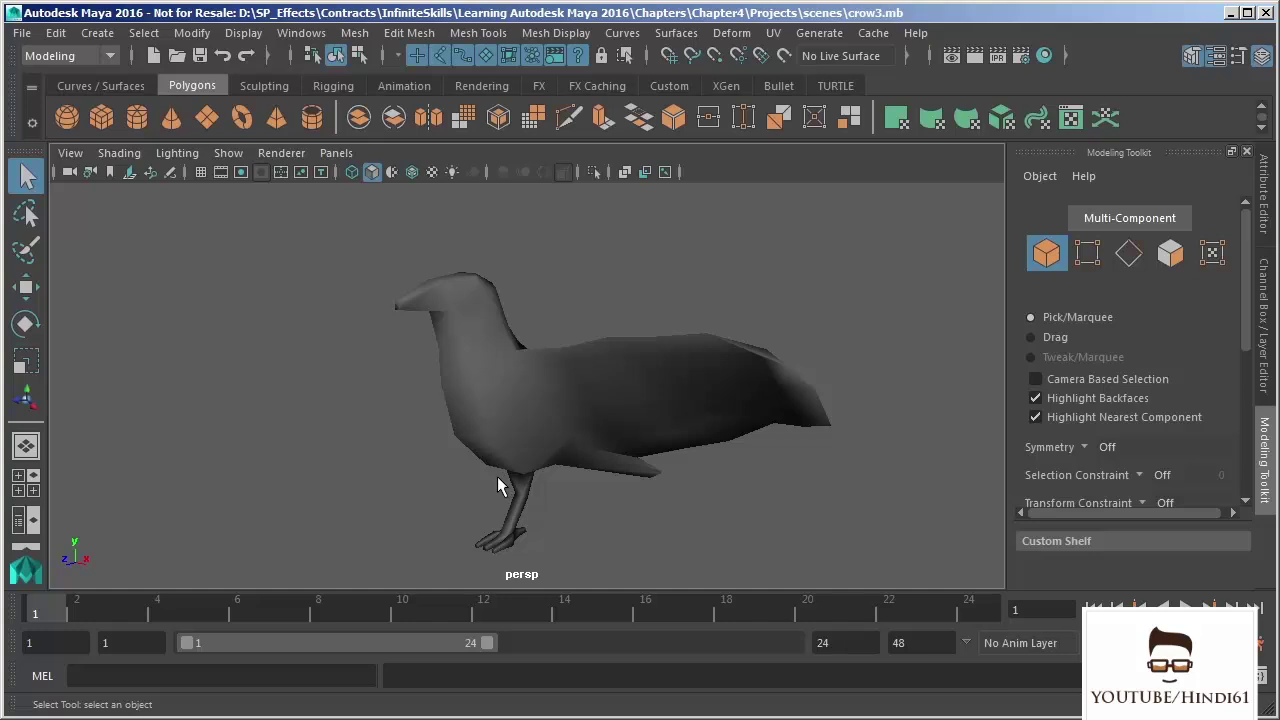
Select the crow mesh with the Move tool and orbit to a side-on view.
alt+drag(412, 427, 462, 428)
alt+drag(707, 411, 768, 381)
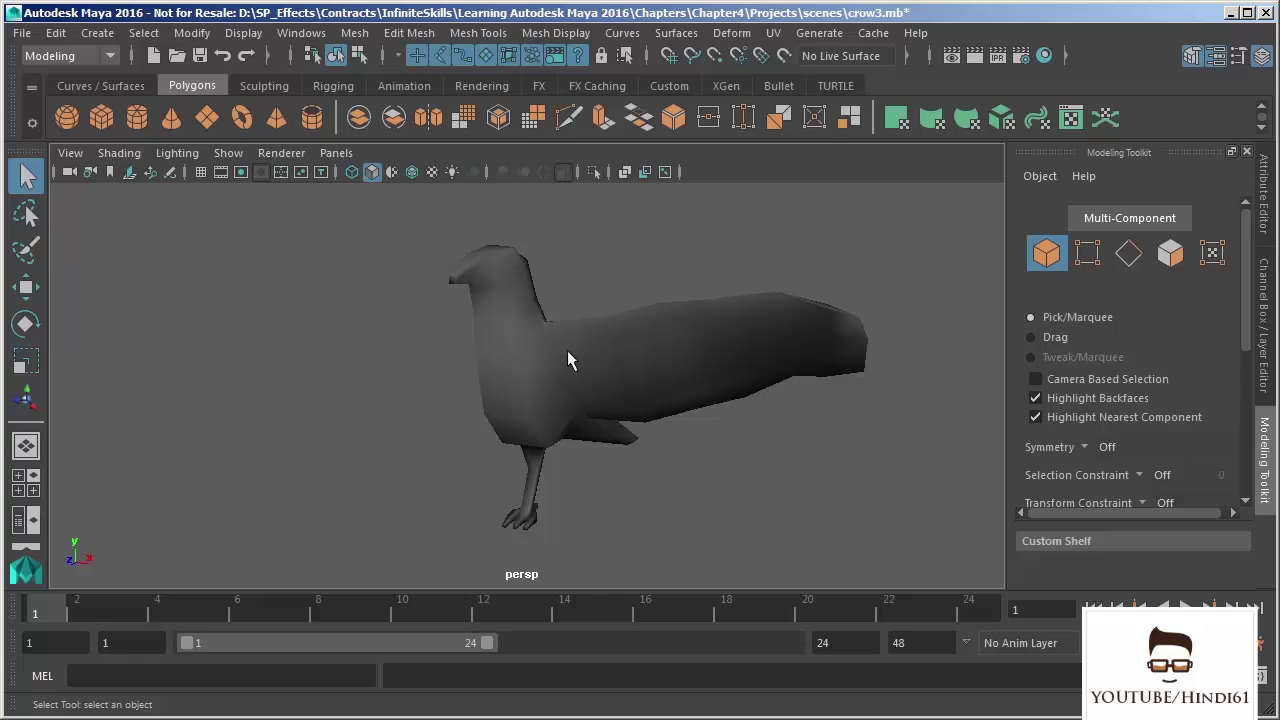
click(506, 362)
alt+drag(506, 362, 453, 357)
key(w)
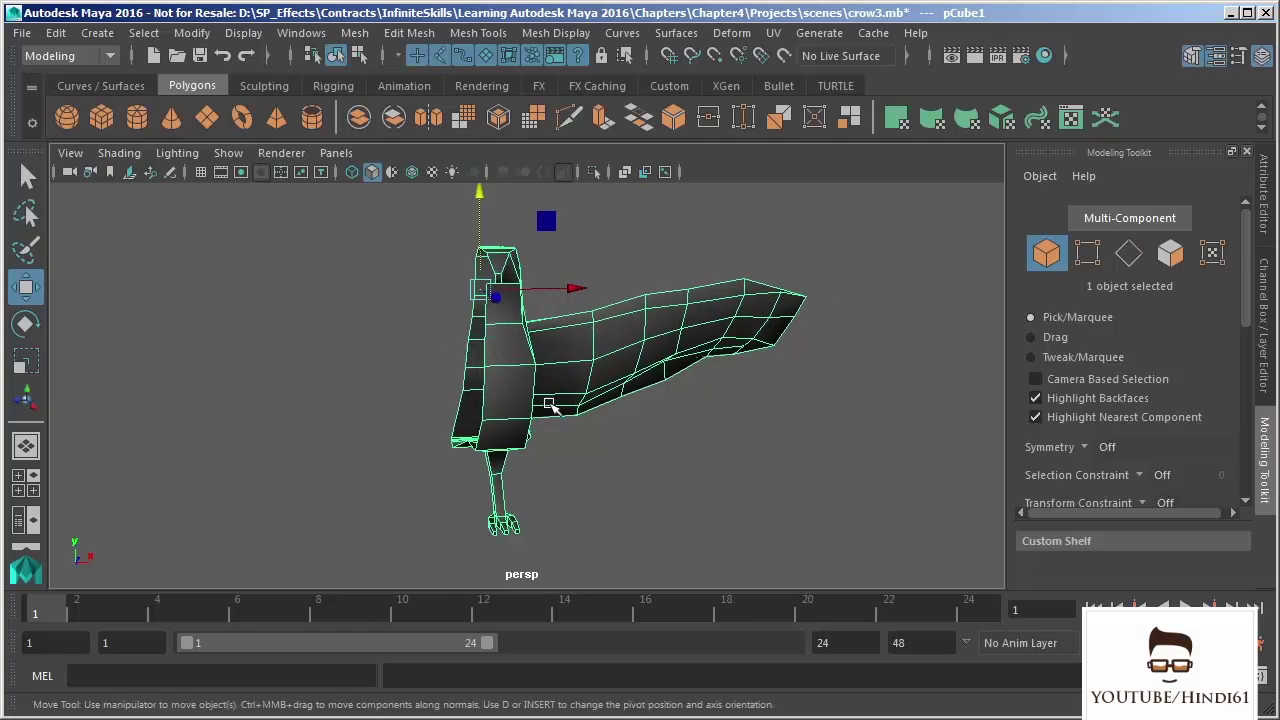
alt+drag(608, 434, 583, 437)
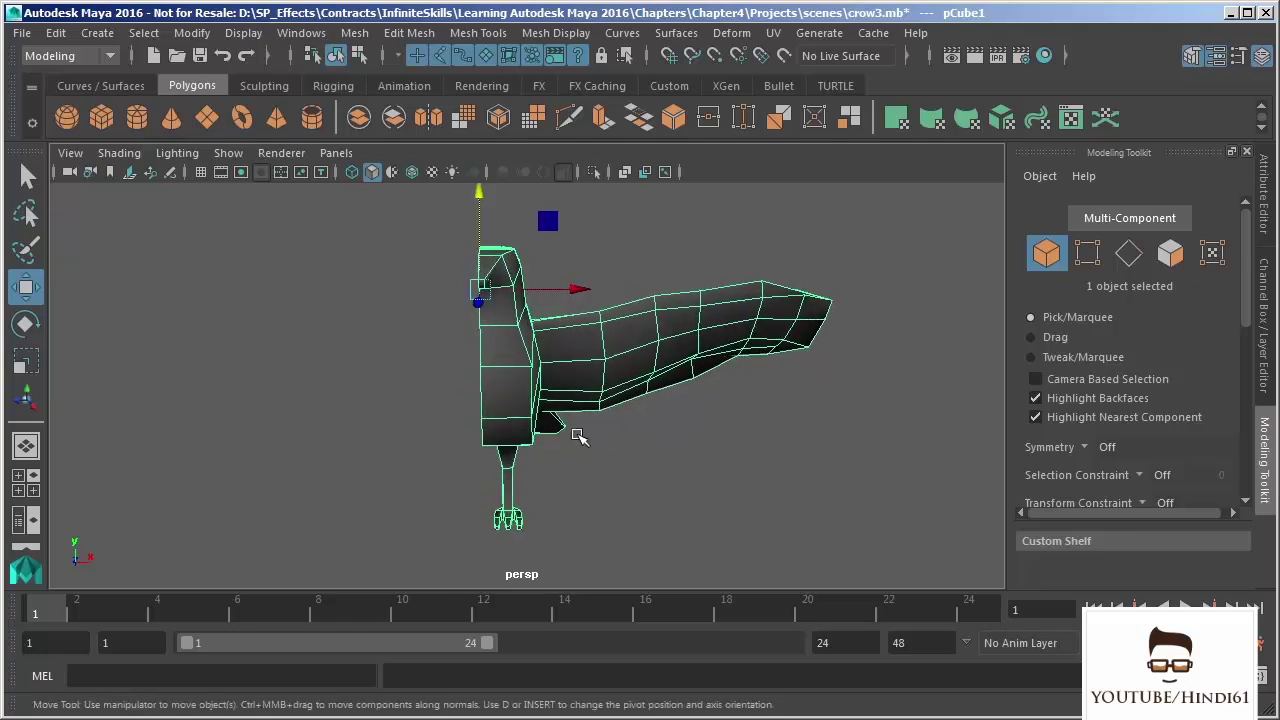
Select the 24-edge loop around the crow's body in Edge mode.
right_click(483, 344)
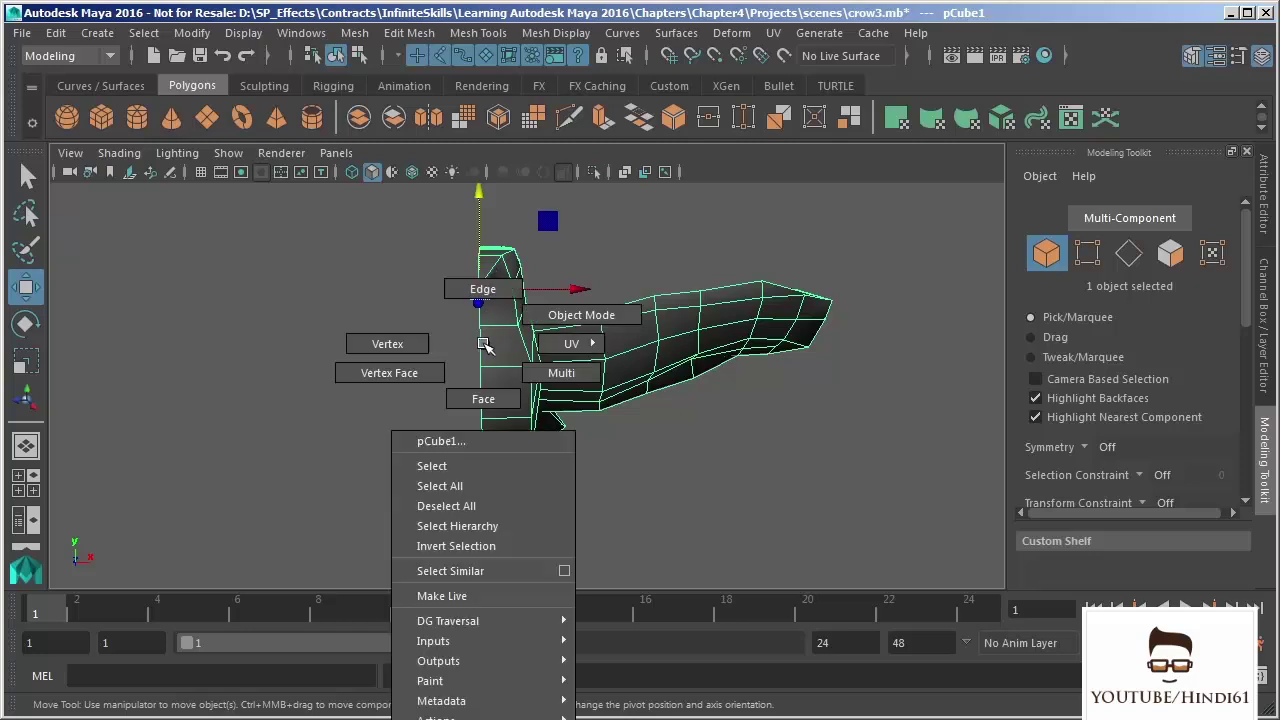
click(482, 289)
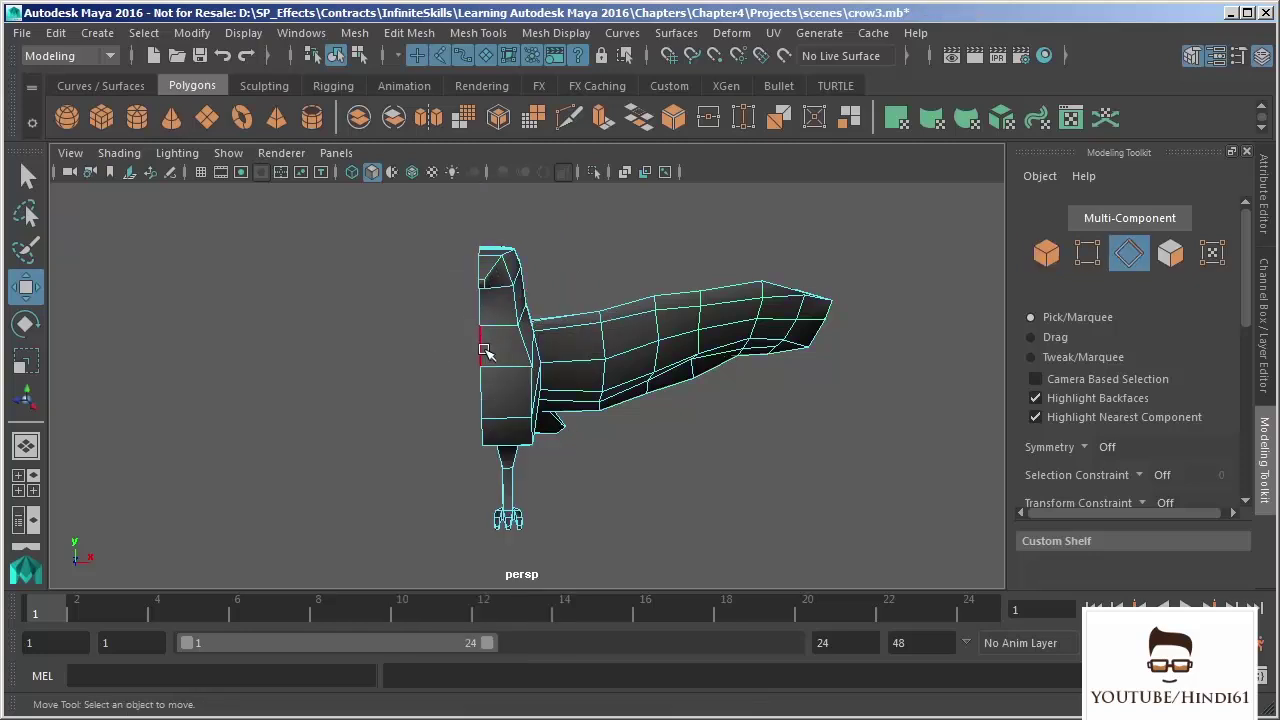
double_click(483, 350)
Split the viewport into the four-view layout with top, perspective and side views.
scroll(486, 363, up, 3)
alt+drag(508, 423, 603, 349)
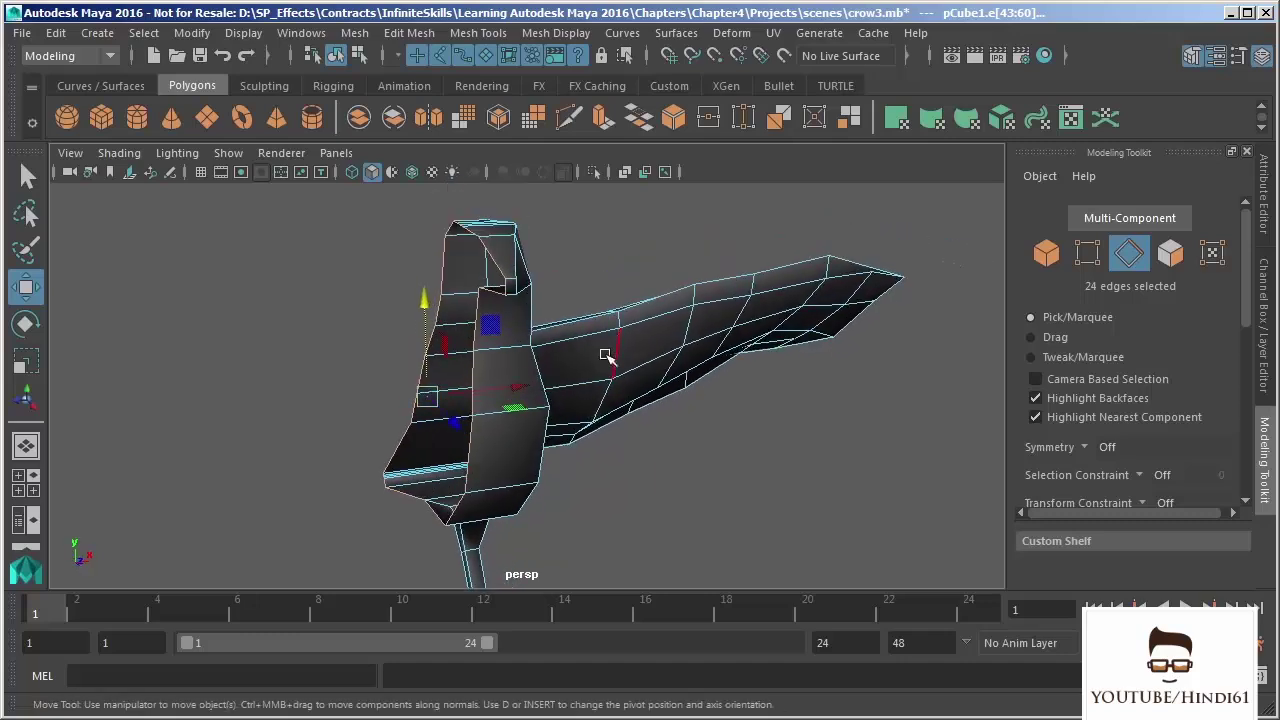
key(space)
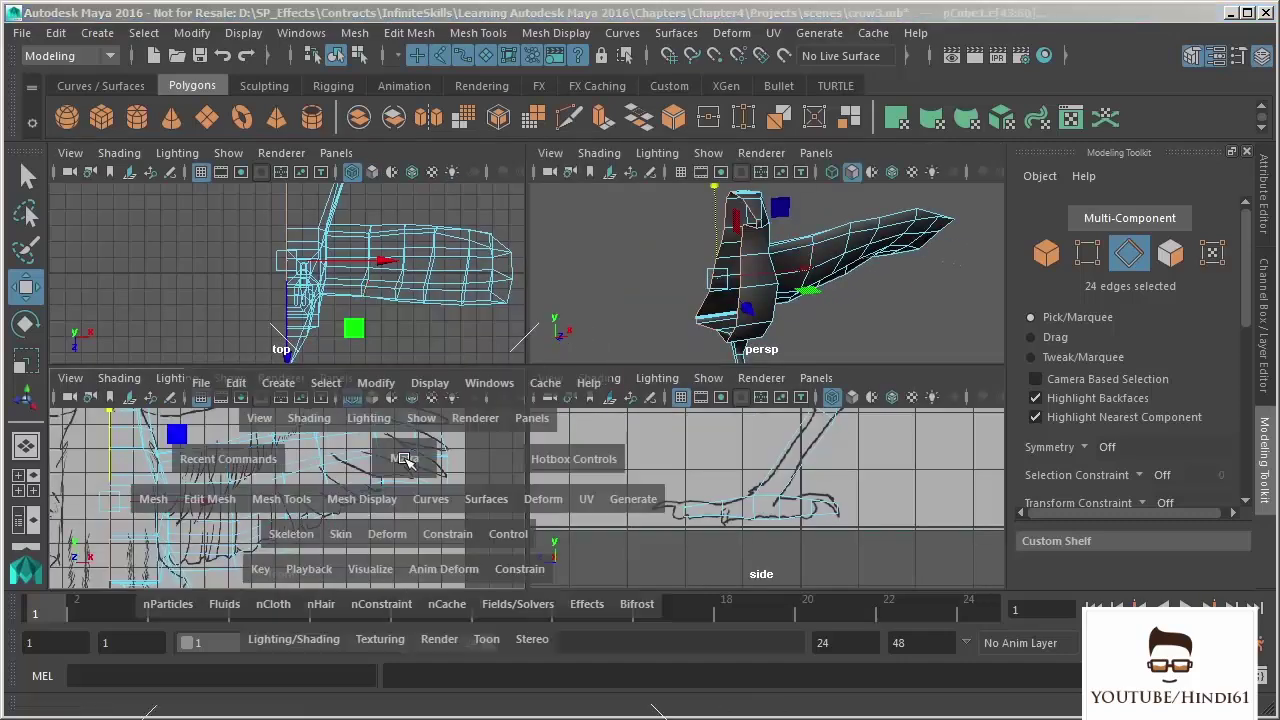
Maximize the front view to inspect the spread-wing reference sketch.
key(space)
scroll(594, 377, up, 5)
scroll(594, 377, down, 5)
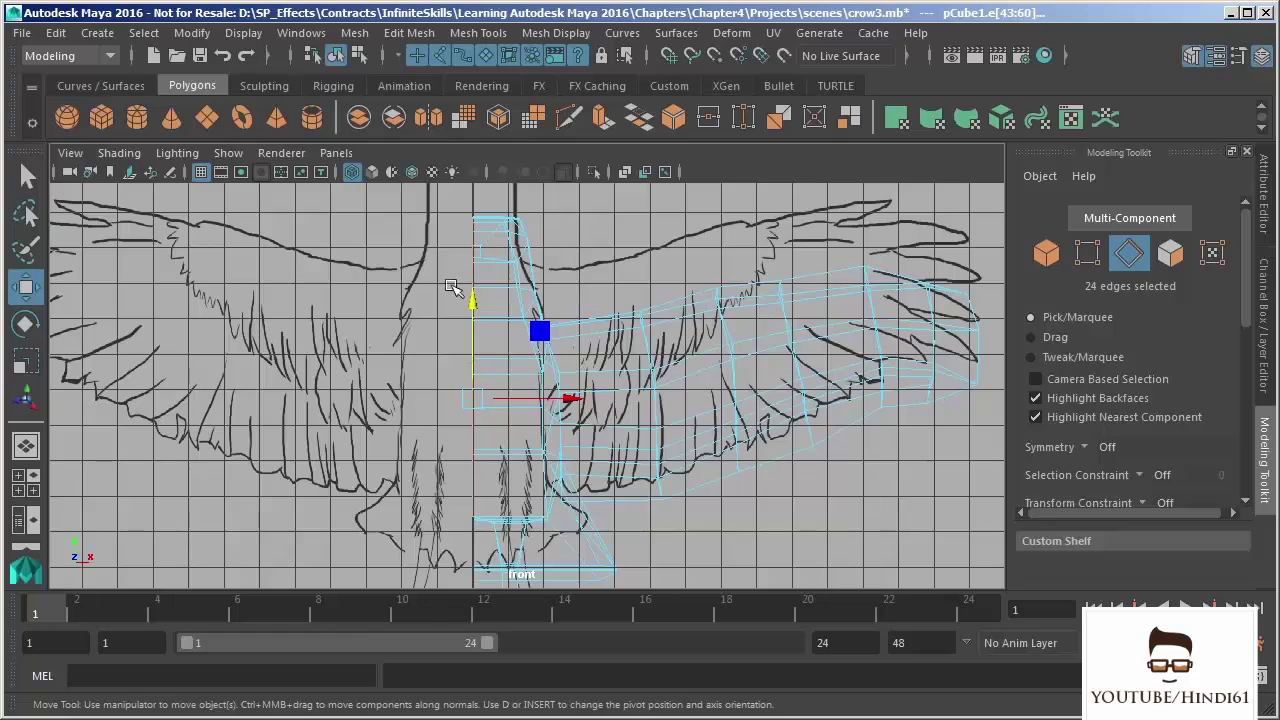
scroll(650, 352, down, 2)
key(space)
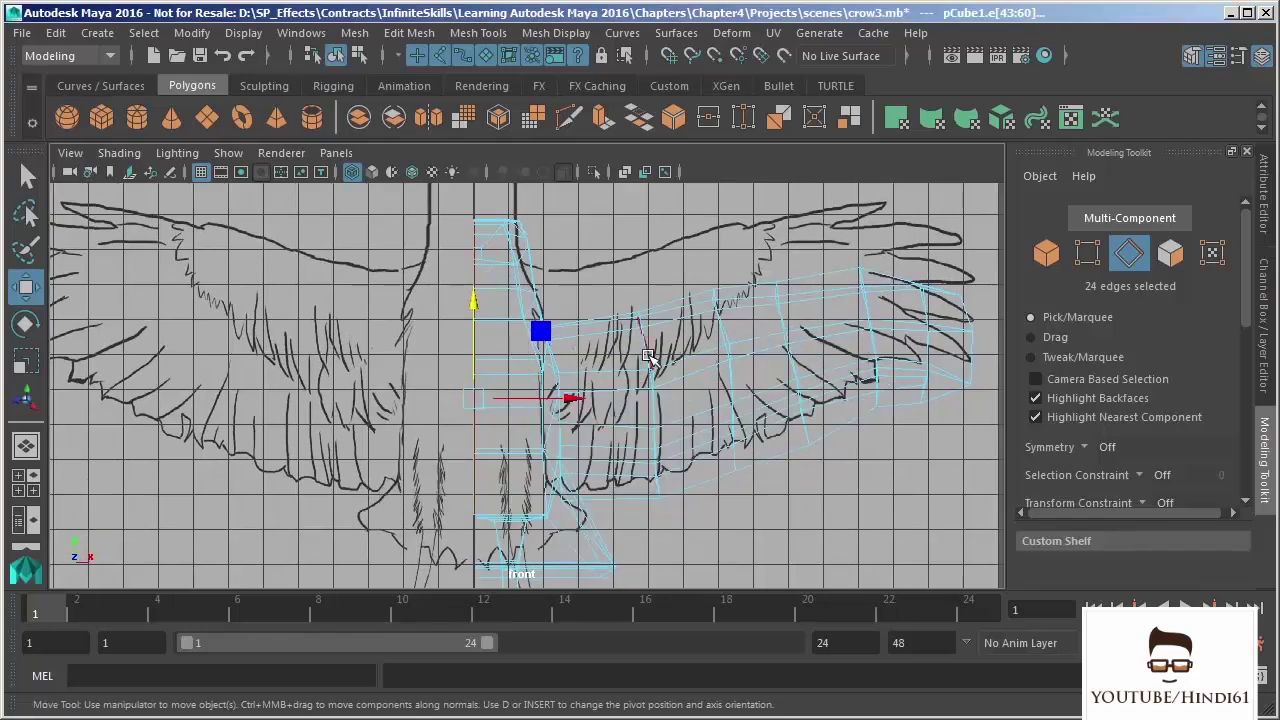
Return to a single perspective view with the crow in Object Mode.
key(space)
key(space)
key(space)
alt+drag(677, 268, 617, 463)
right_drag(586, 391, 651, 357)
alt+drag(651, 357, 590, 355)
click(355, 33)
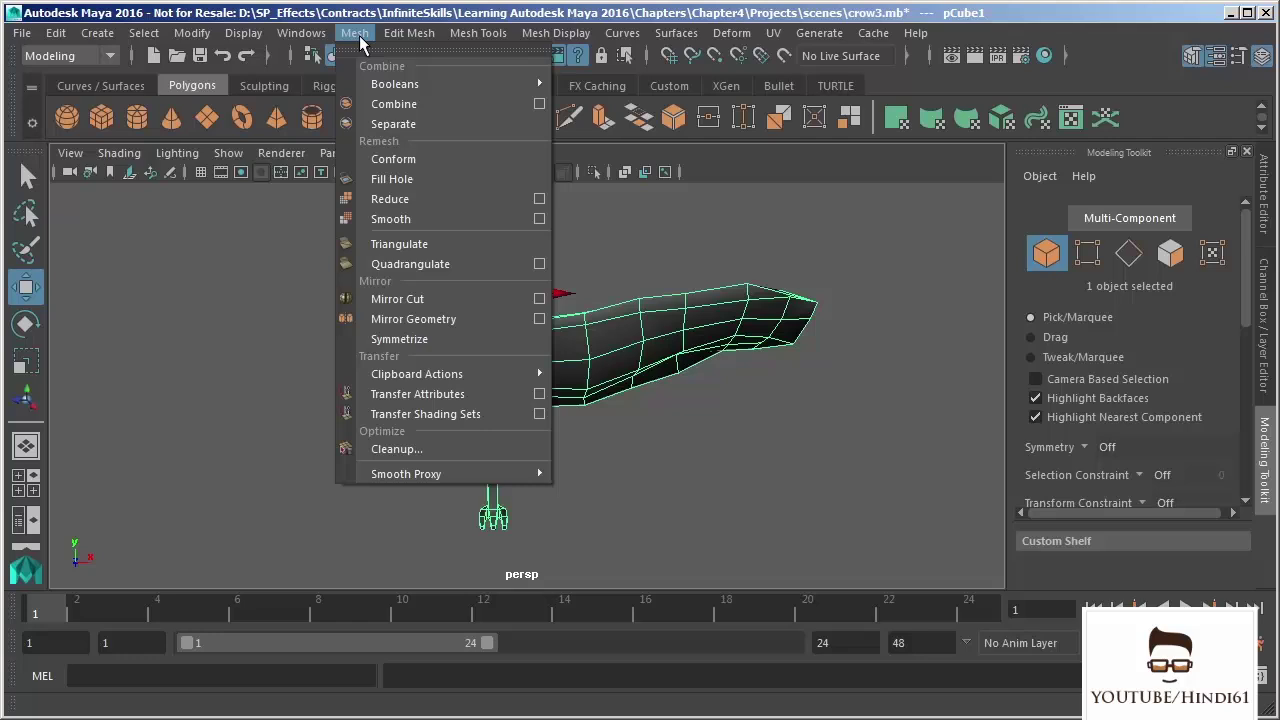
Open the Mirror Geometry options and reset them to +X, merging with the original.
click(540, 320)
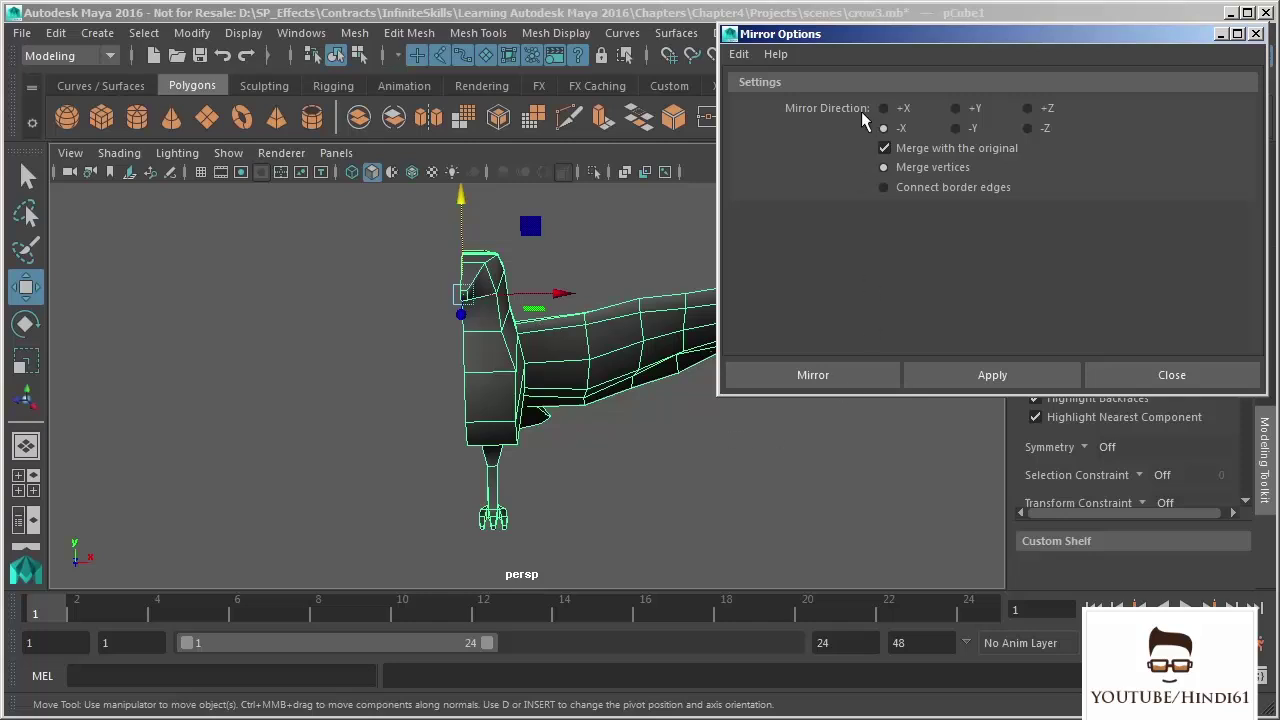
click(750, 55)
click(762, 89)
drag(837, 42, 777, 60)
alt+middle_drag(484, 422, 345, 436)
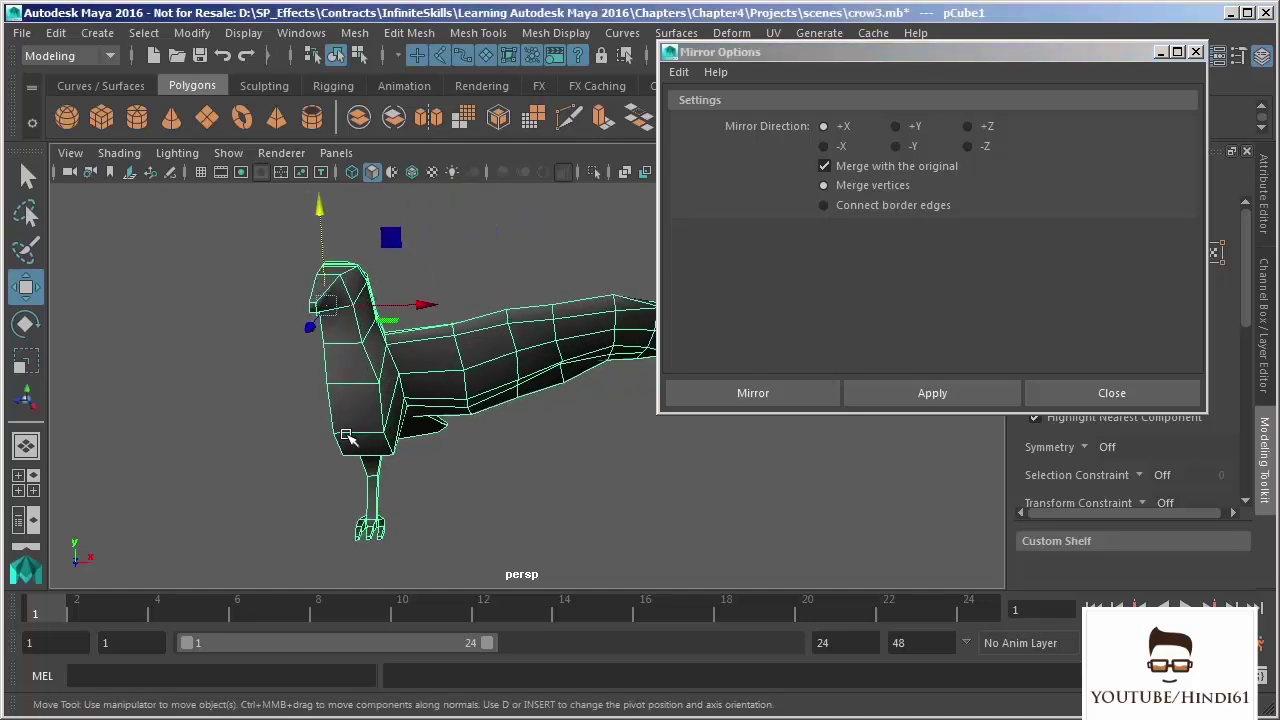
alt+drag(333, 444, 346, 437)
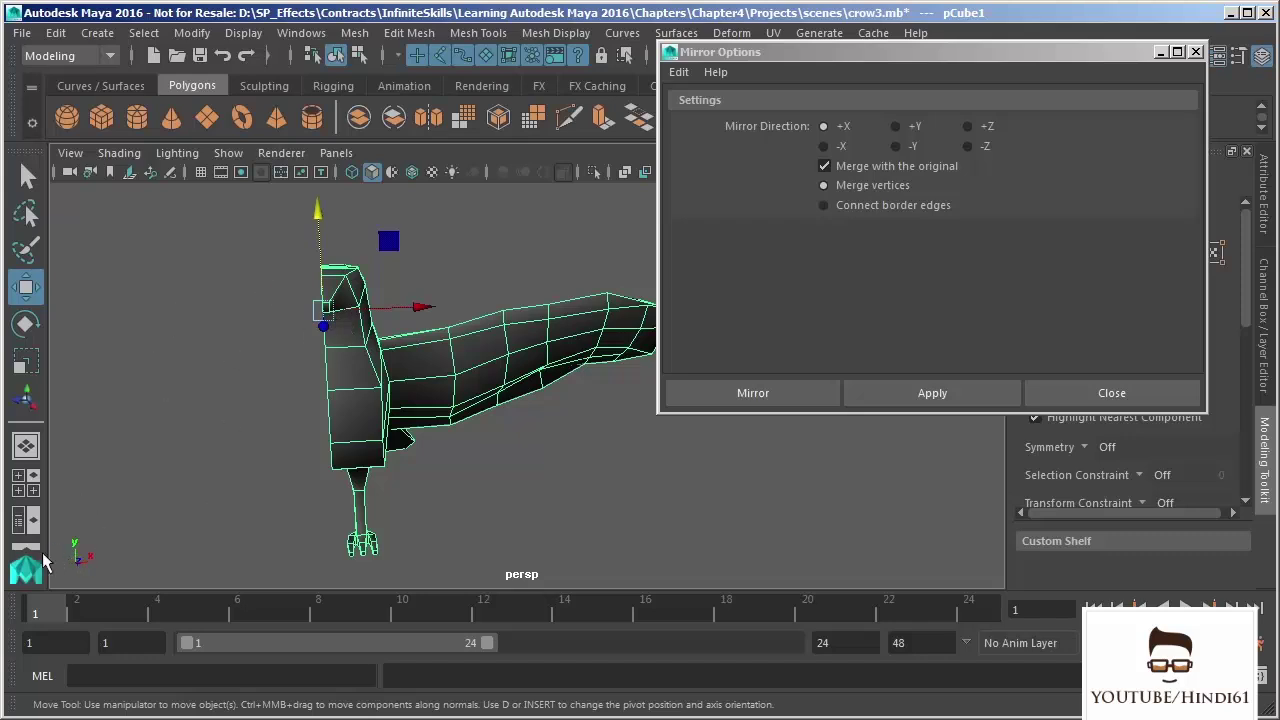
Mirror the crow across -X with Merge vertices, producing two wings and two legs.
click(823, 147)
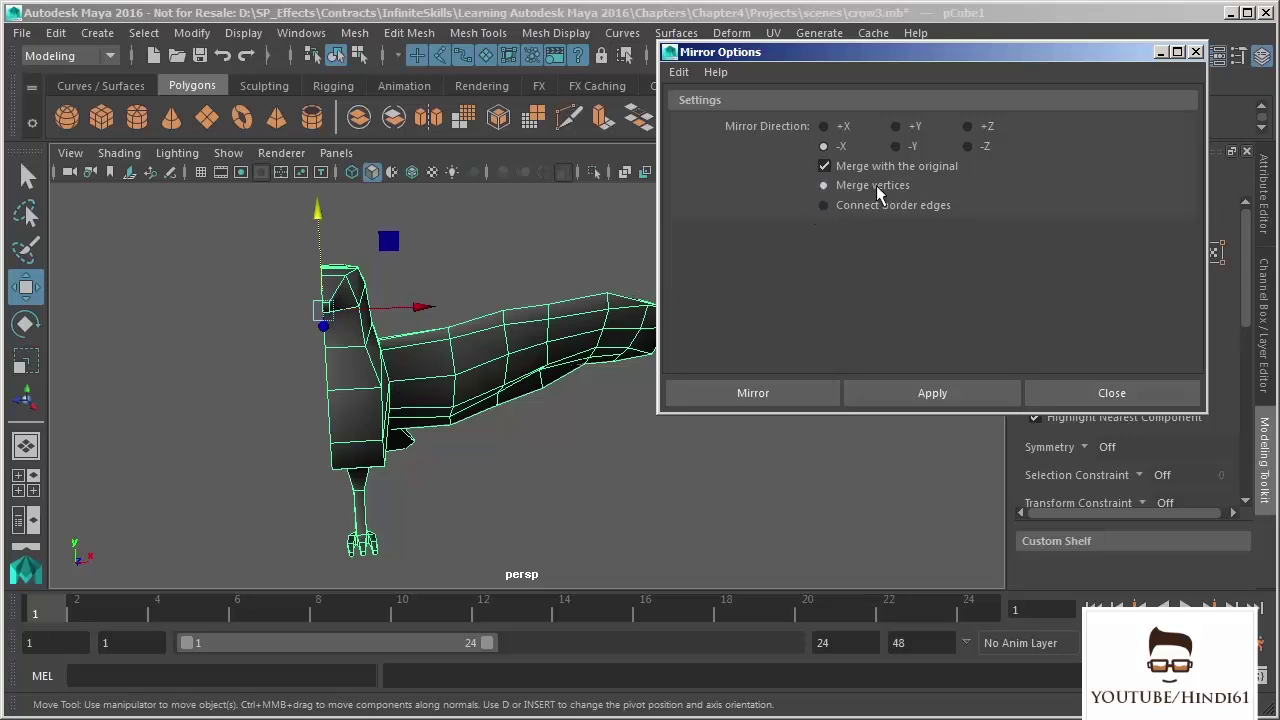
click(849, 204)
click(862, 188)
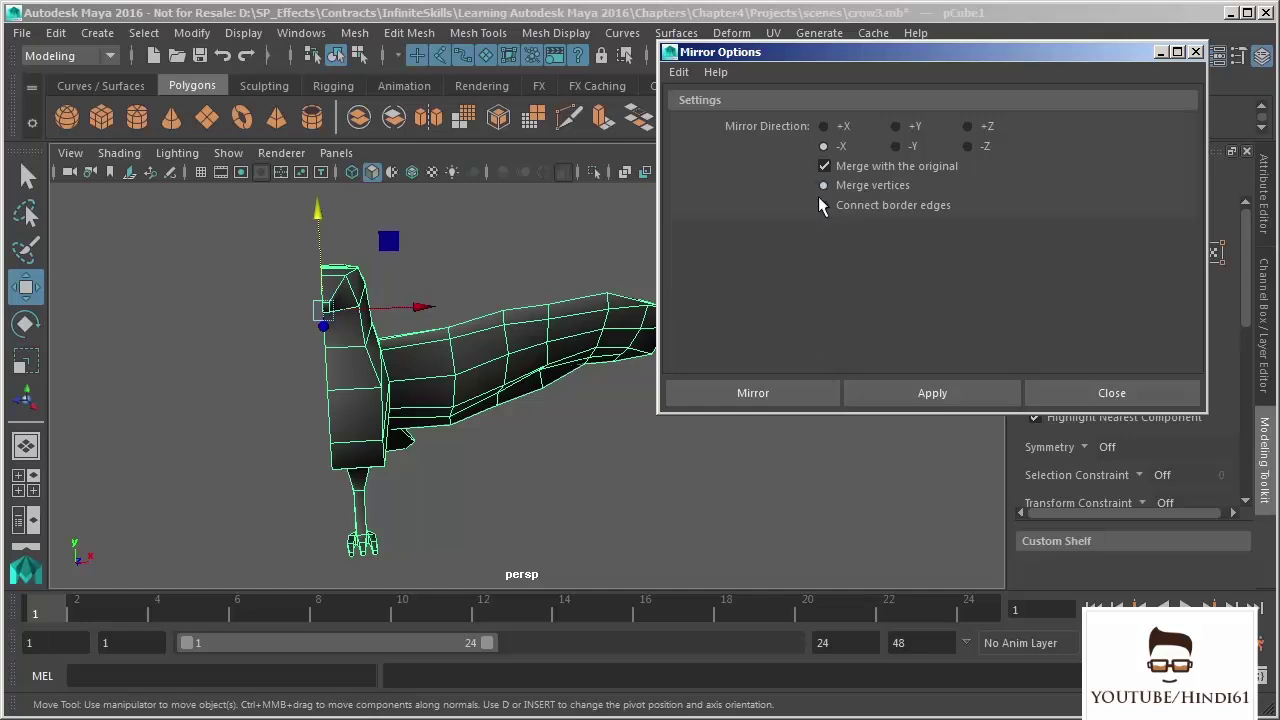
click(752, 393)
alt+drag(511, 393, 583, 337)
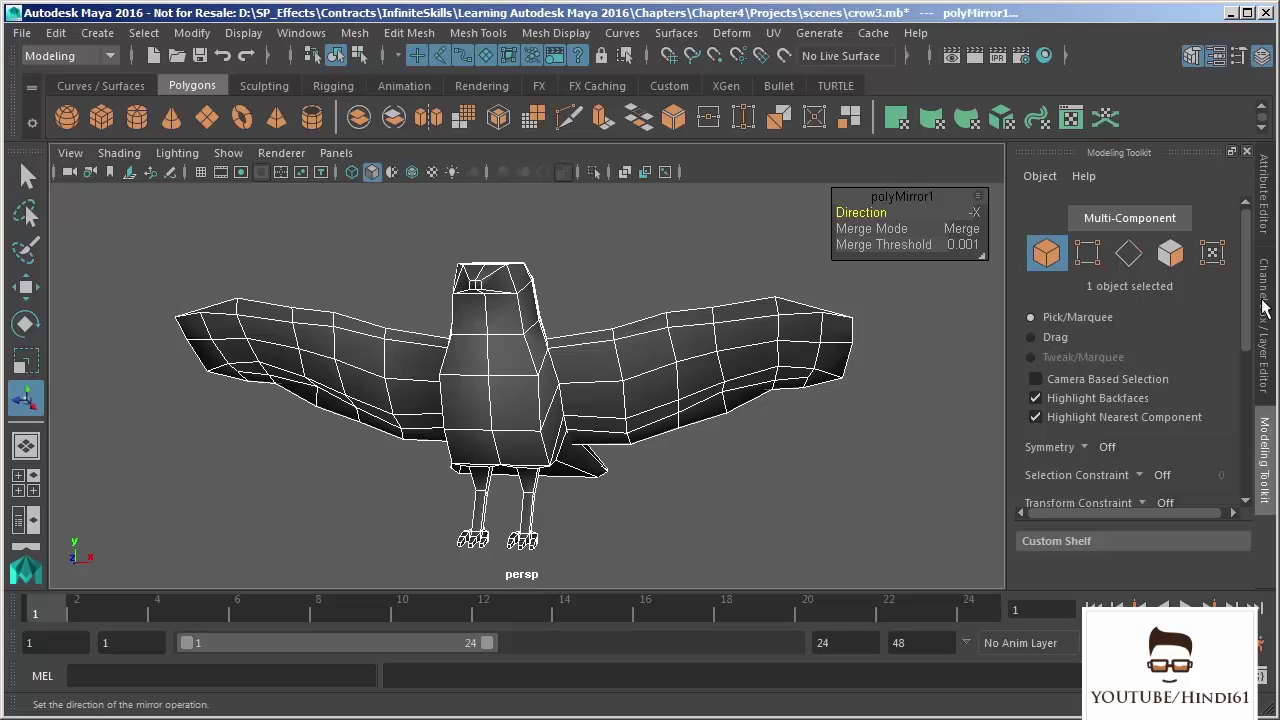
click(1263, 232)
Turn on Display Borders for the whole bird mesh, border width 2.000.
right_drag(535, 398, 628, 363)
click(551, 320)
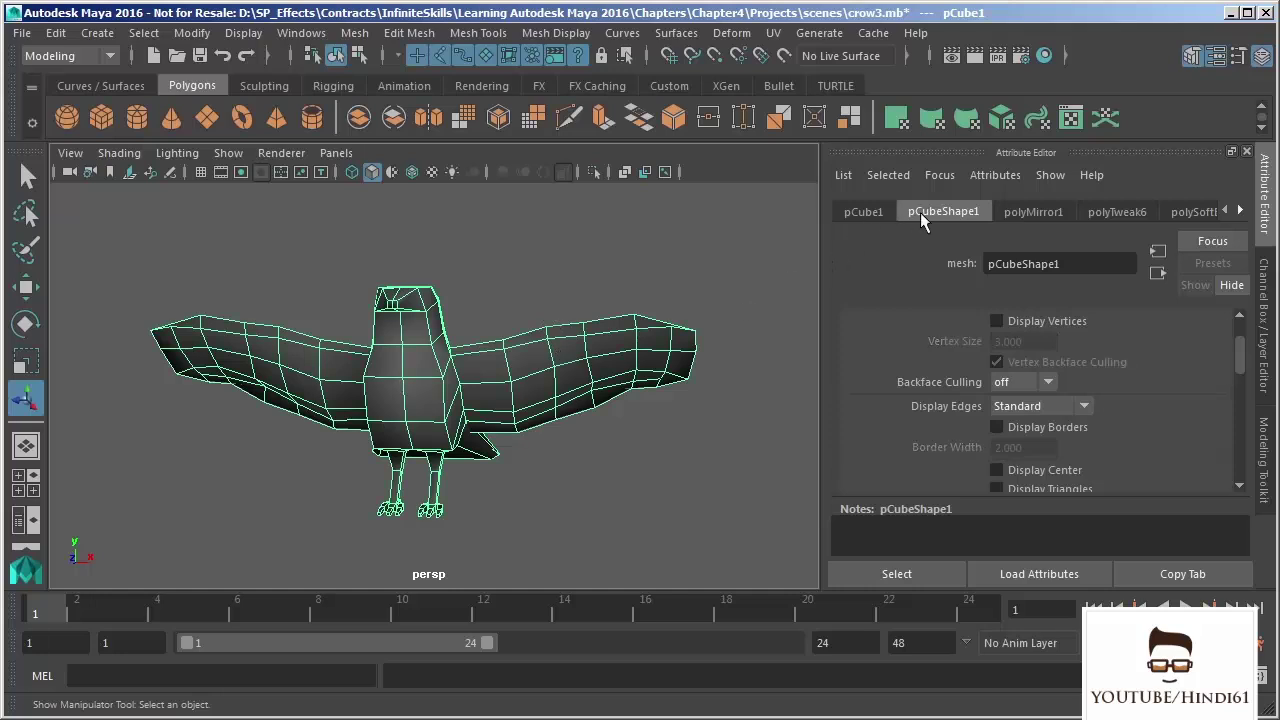
click(996, 428)
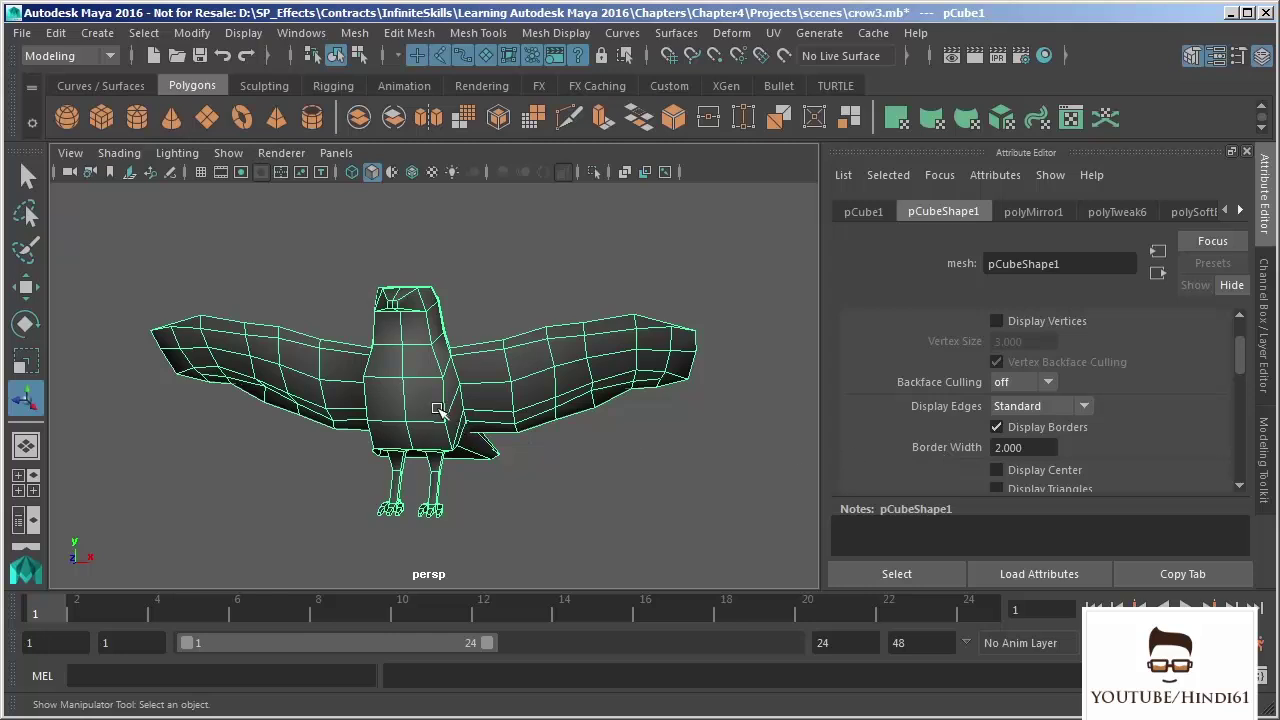
Delete one face on the crow's chest in Face mode, leaving a square hole.
scroll(429, 406, up, 5)
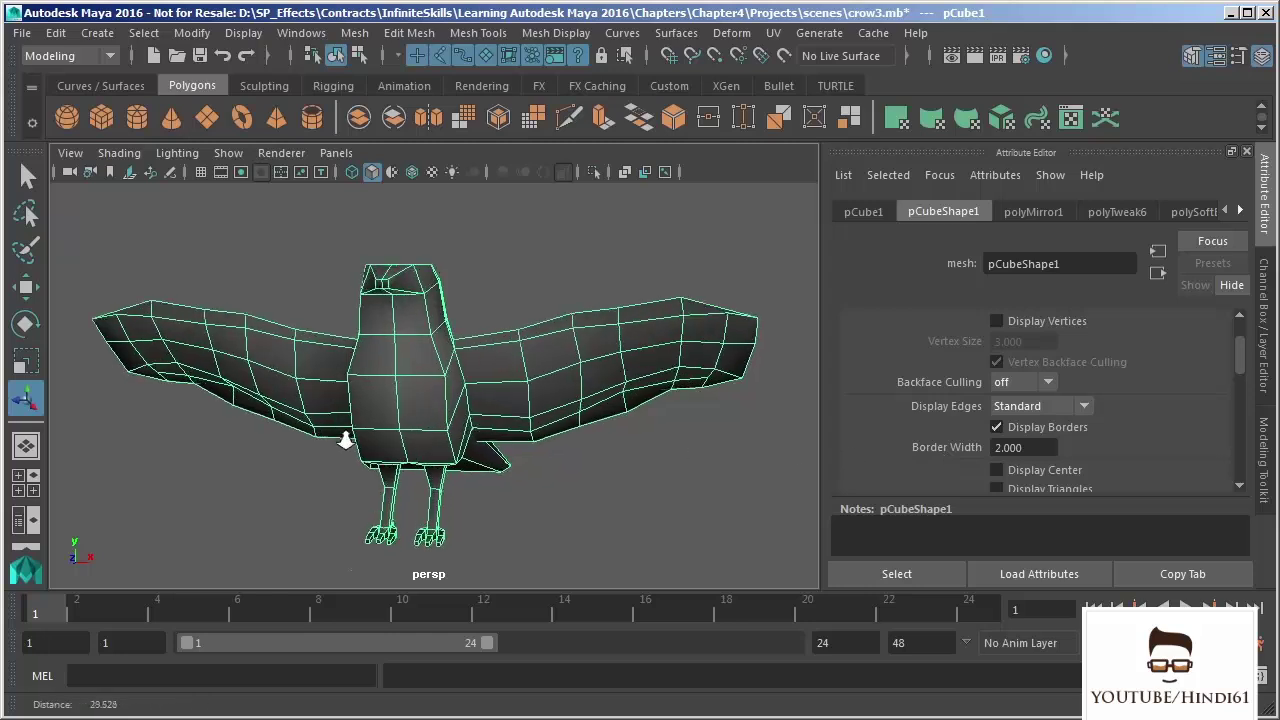
alt+drag(460, 343, 490, 338)
right_drag(443, 373, 440, 437)
click(443, 398)
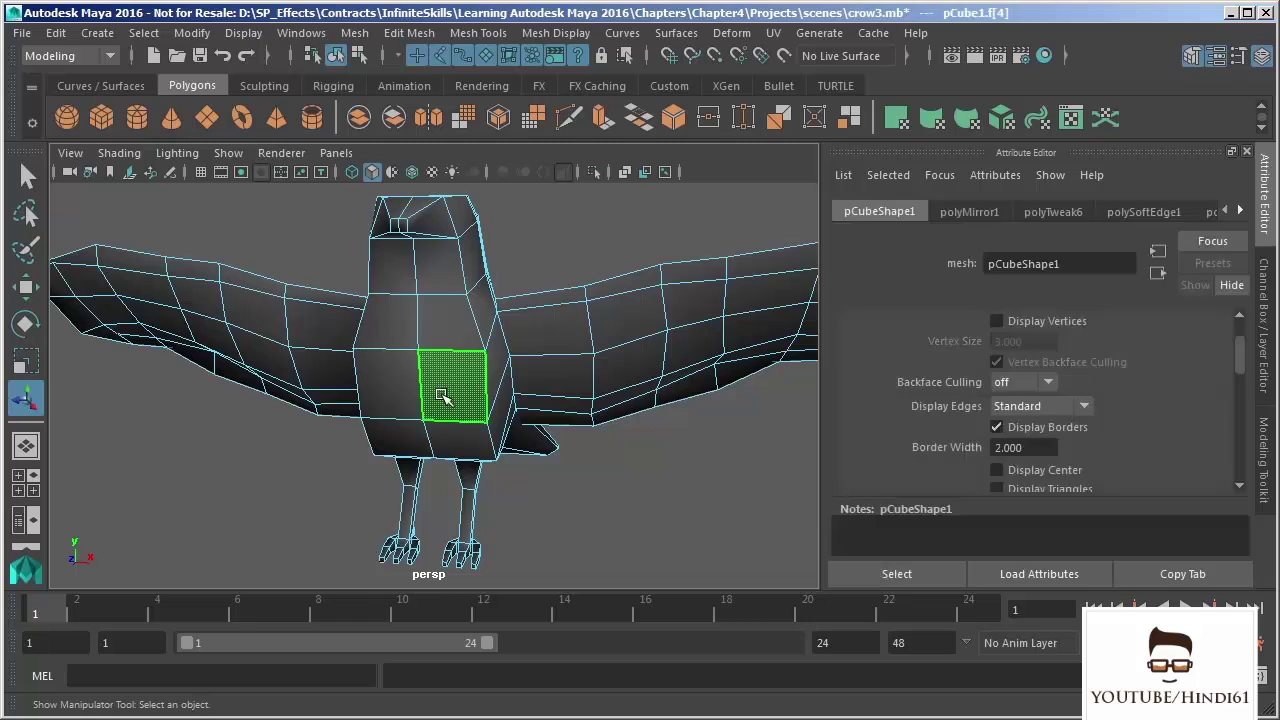
ctrl+click(443, 397)
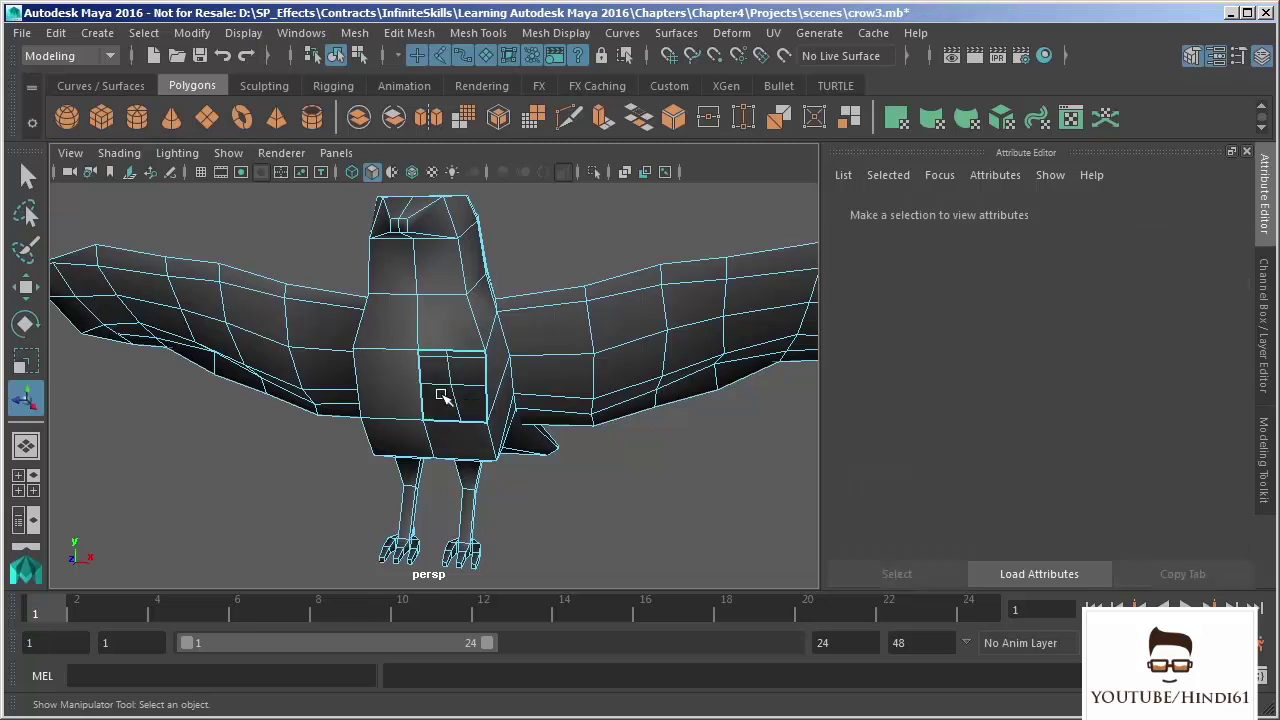
Set the crow mesh's Border Width to 10 in the Attribute Editor.
right_drag(500, 345, 592, 314)
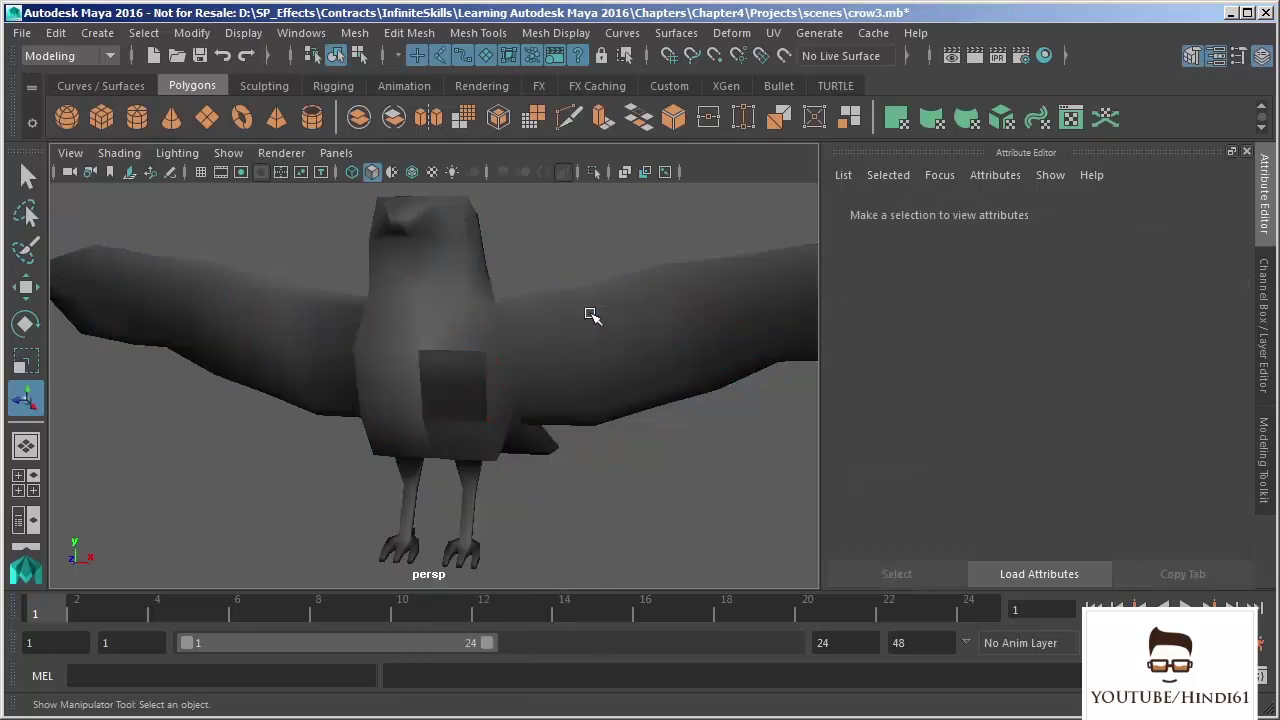
click(586, 334)
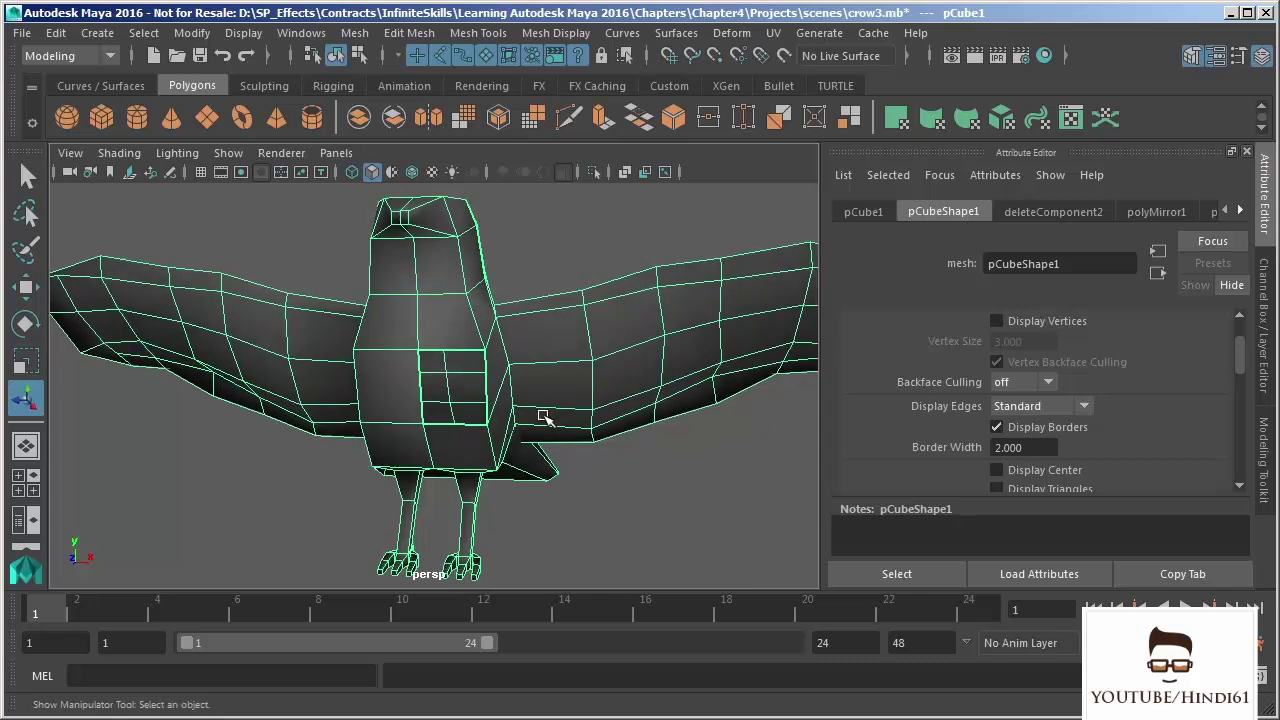
click(1030, 448)
text(10)
key(Return)
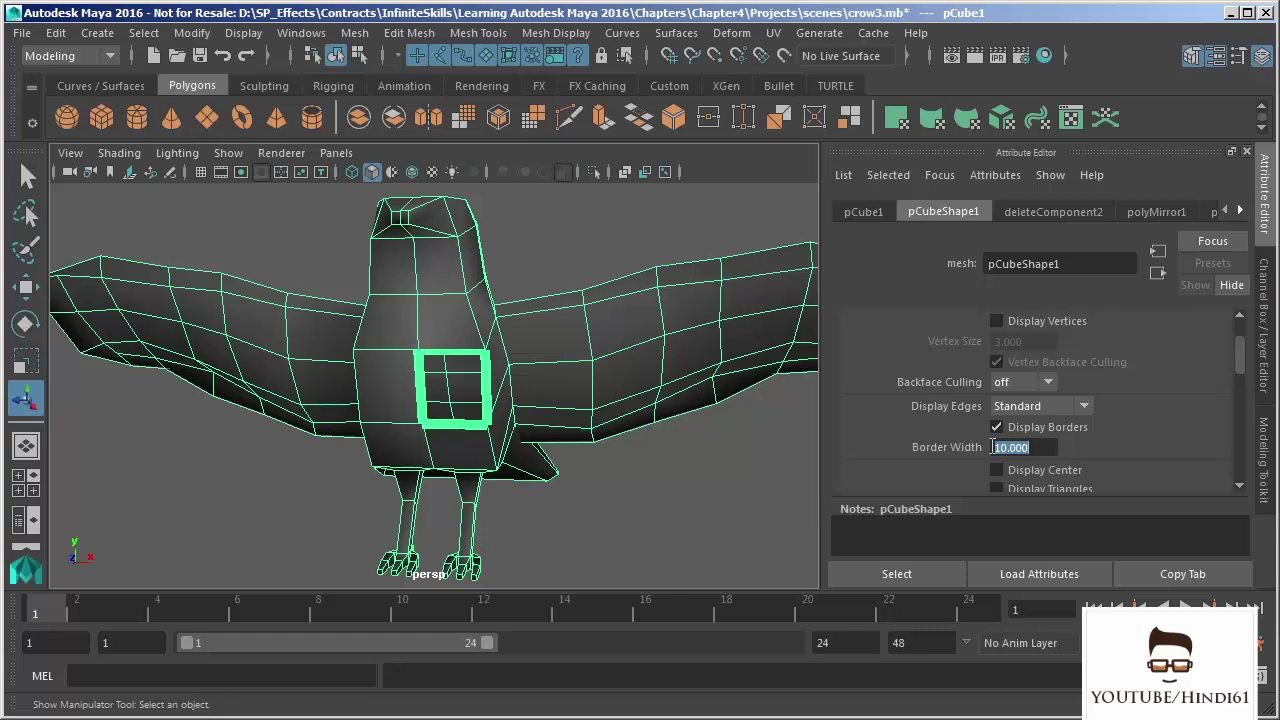
Orbit around the crow to inspect the thick open-edge outlines, then hide the border display.
alt+drag(582, 378, 551, 374)
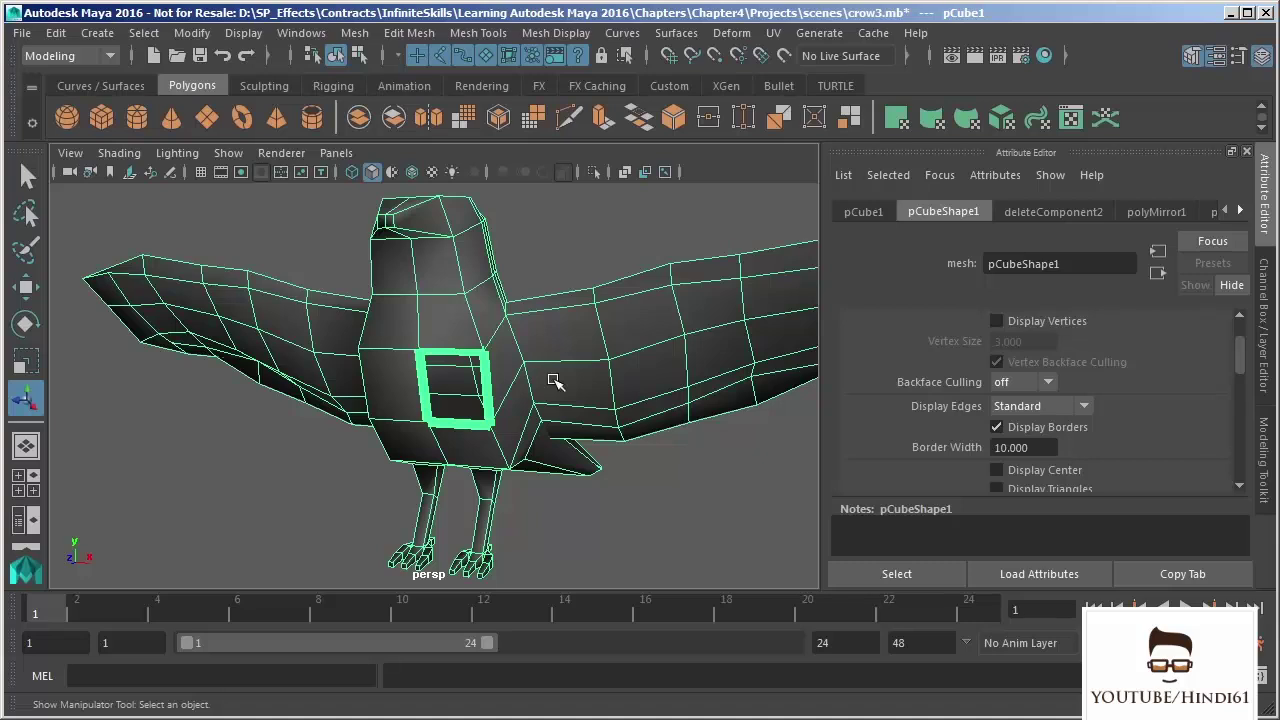
alt+drag(594, 337, 336, 385)
scroll(336, 385, up, 3)
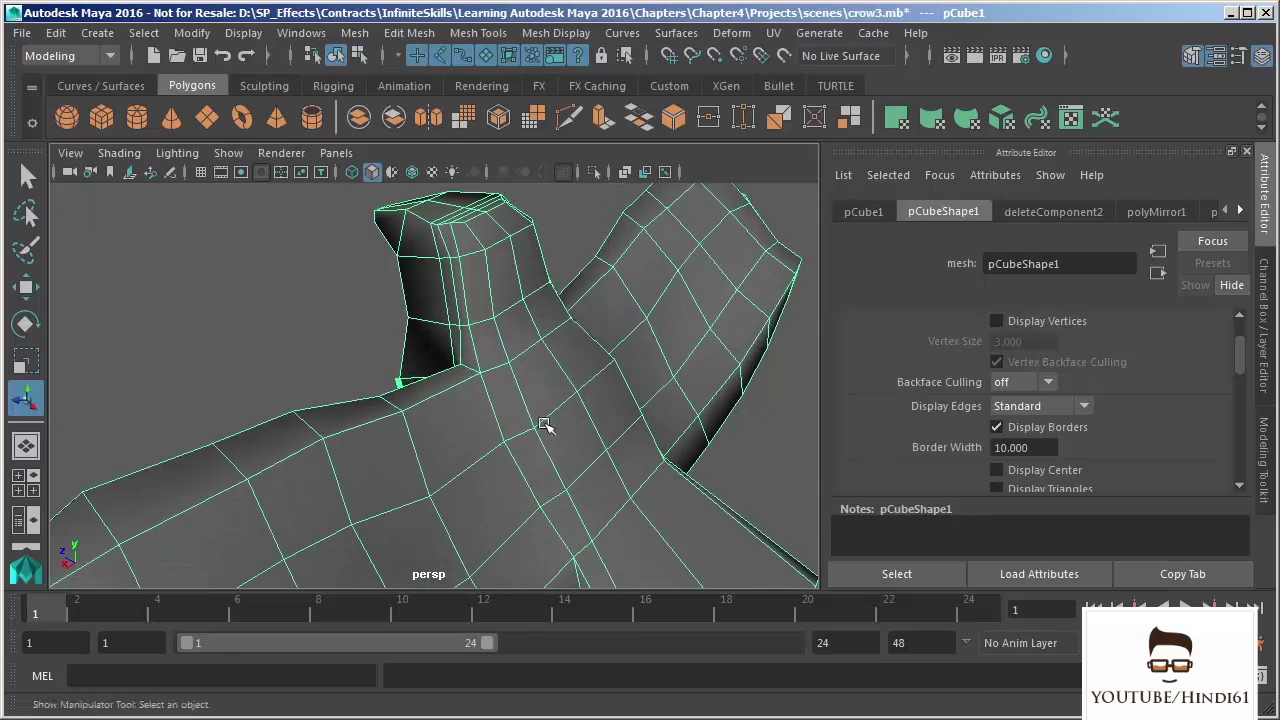
scroll(529, 371, up, 2)
scroll(486, 320, up, 3)
scroll(615, 411, up, 2)
scroll(615, 411, down, 8)
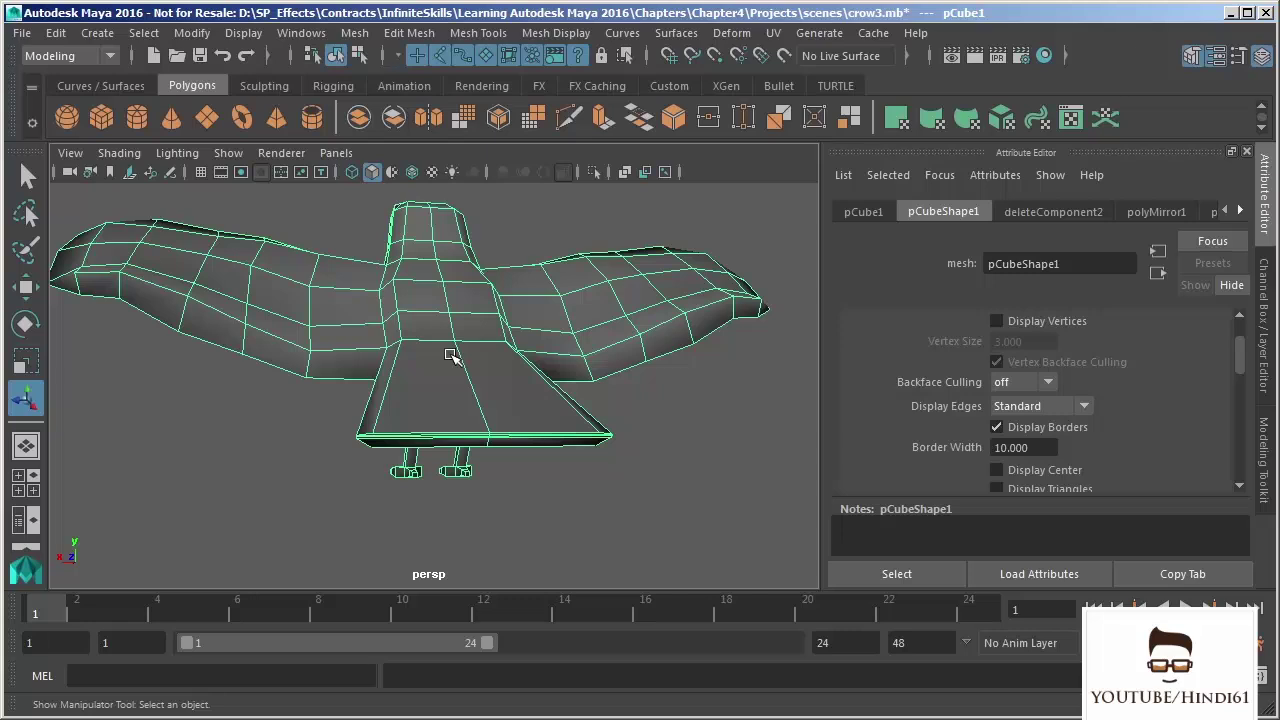
alt+drag(312, 317, 662, 327)
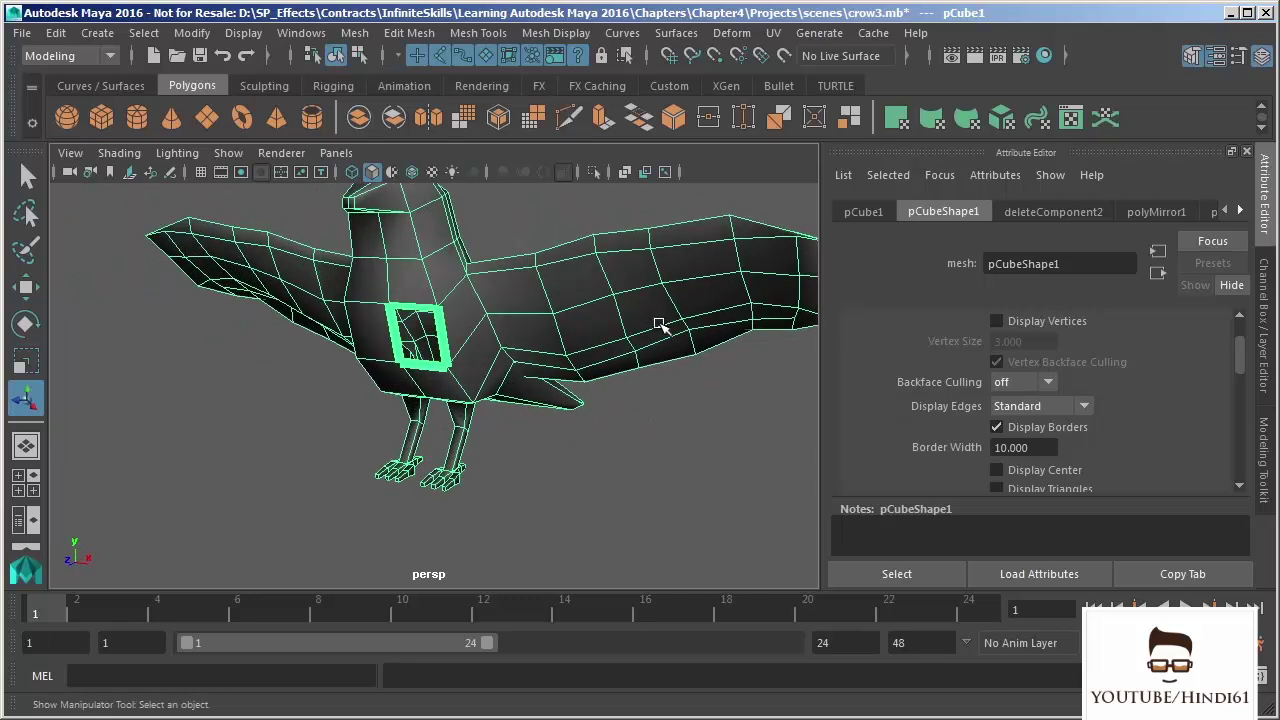
click(1014, 424)
Undo the chest deletion and border edits, view the crow from the front, and show the Channel Box.
key(ctrl+z)
key(ctrl+z)
key(ctrl+z)
key(ctrl+z)
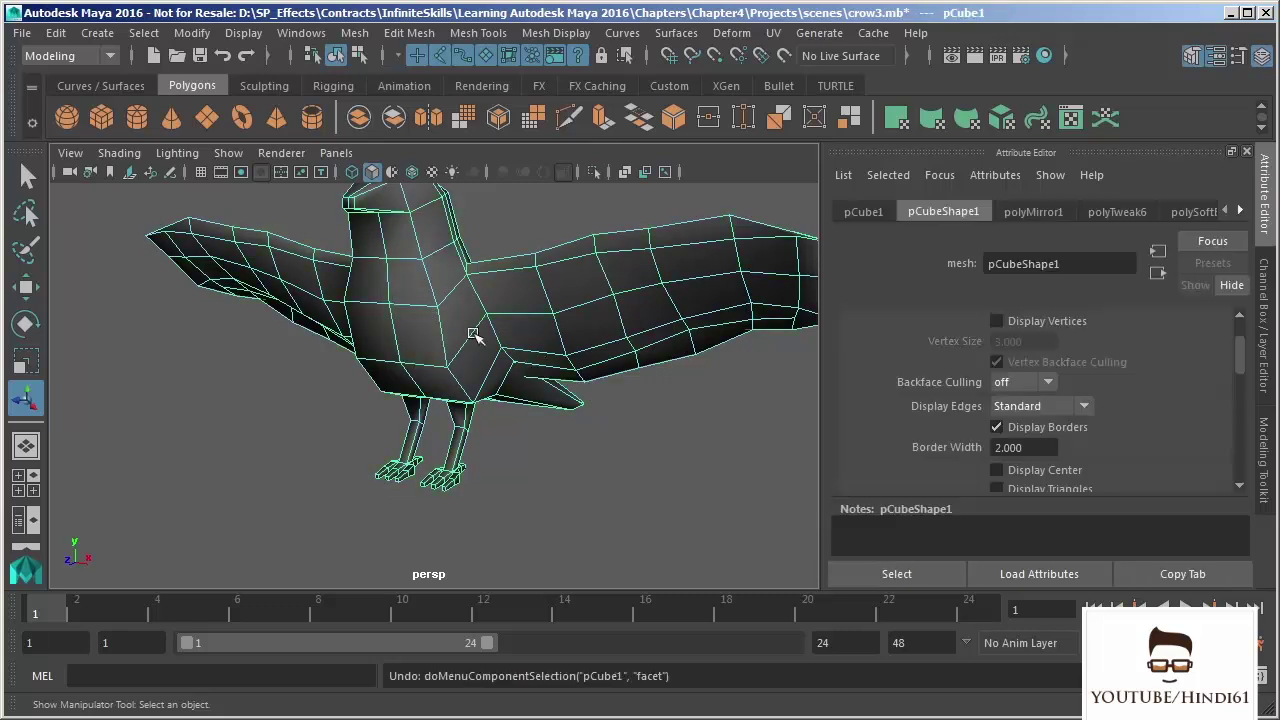
right_drag(455, 315, 500, 305)
alt+drag(390, 326, 423, 389)
alt+right_drag(418, 350, 472, 340)
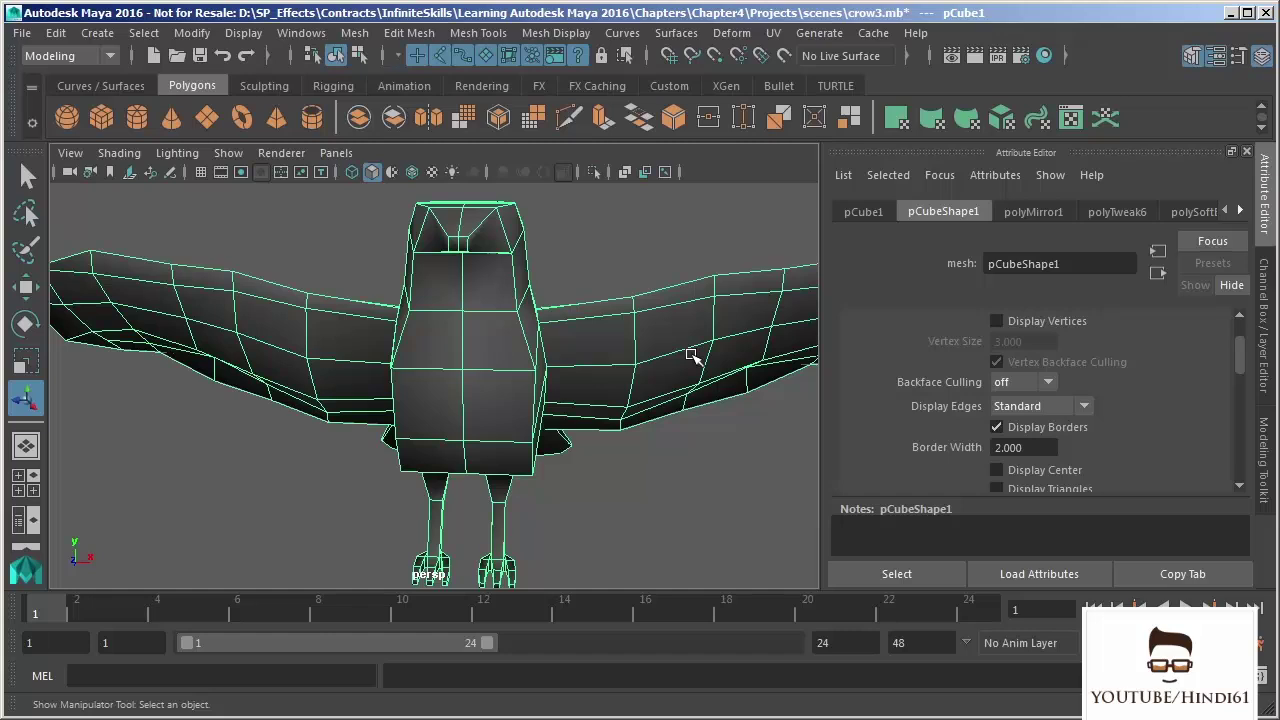
click(1264, 305)
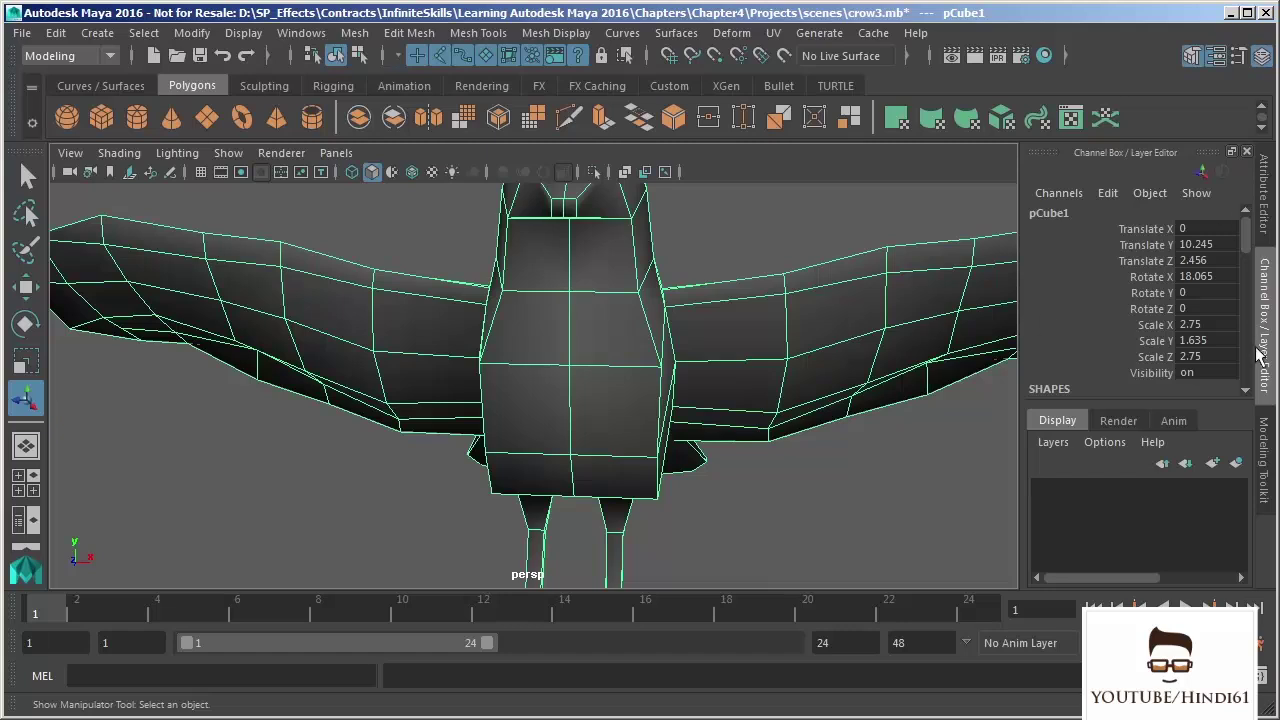
Open the Modeling Toolkit panel beside the crow.
click(1266, 460)
drag(1248, 338, 1250, 378)
scroll(809, 423, down, 5)
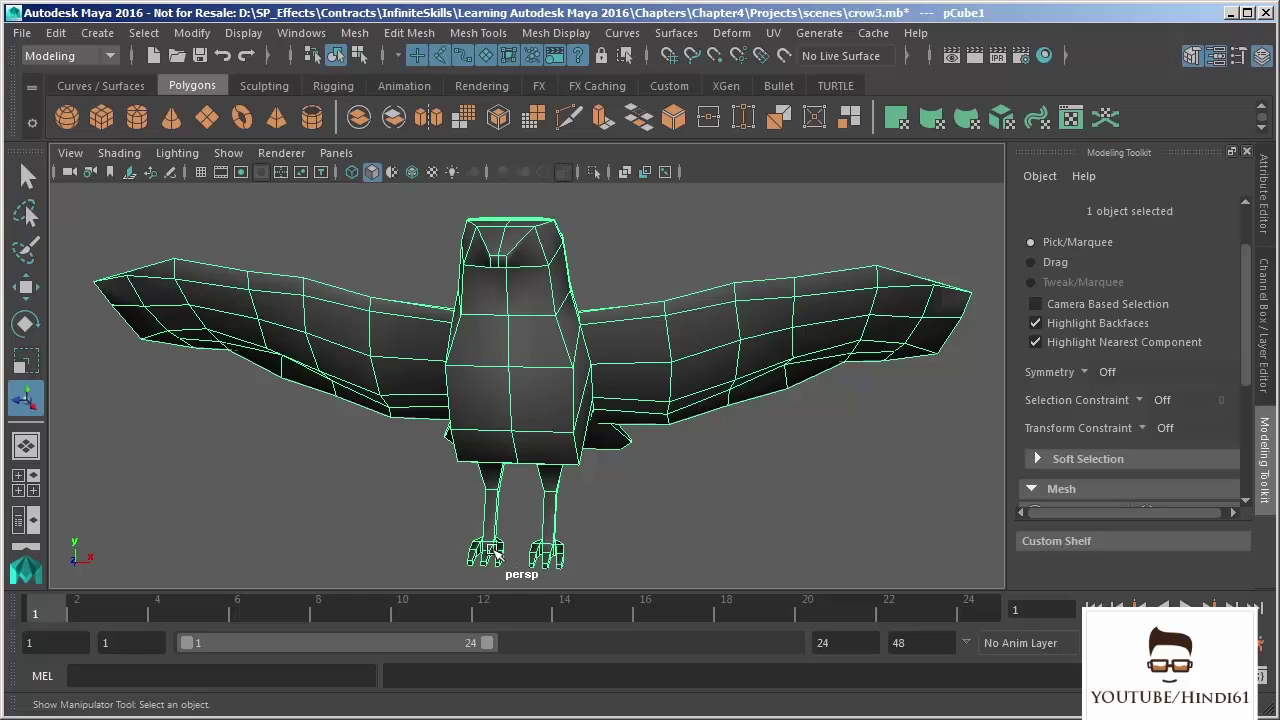
alt+drag(380, 395, 323, 323)
Raise eight upper faces of one wing upward in Y, then return to Object Mode.
right_drag(297, 300, 296, 311)
drag(287, 272, 325, 308)
key(w)
drag(313, 230, 298, 172)
click(662, 251)
alt+drag(686, 400, 688, 449)
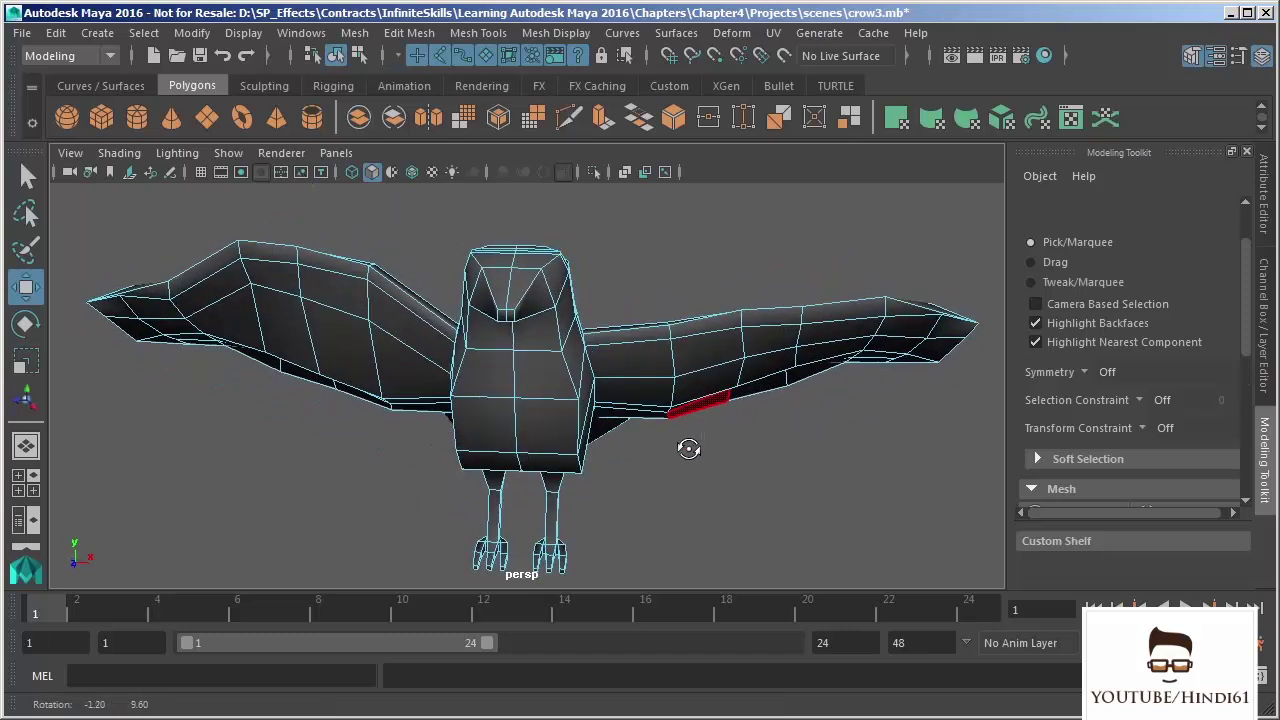
right_drag(540, 355, 575, 320)
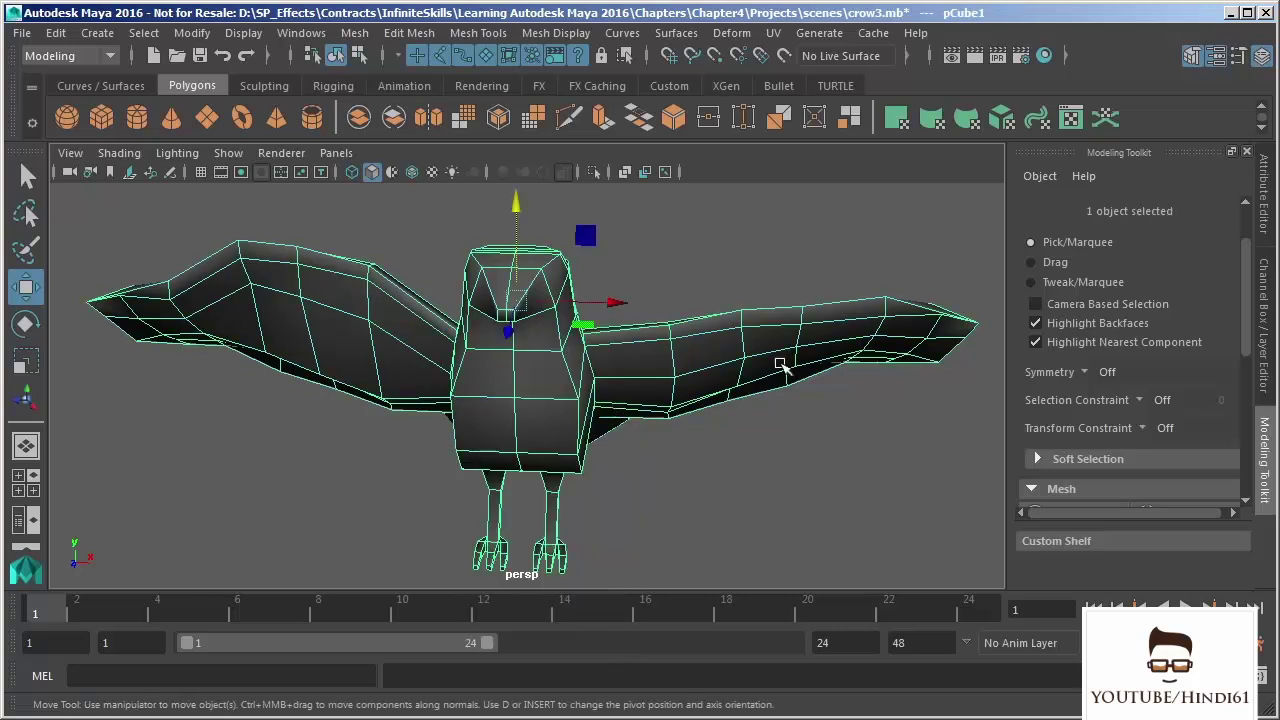
Enable Object X symmetry, pick the centre chest edge, and switch symmetry to Topology.
key(q)
click(564, 378)
drag(563, 378, 568, 274)
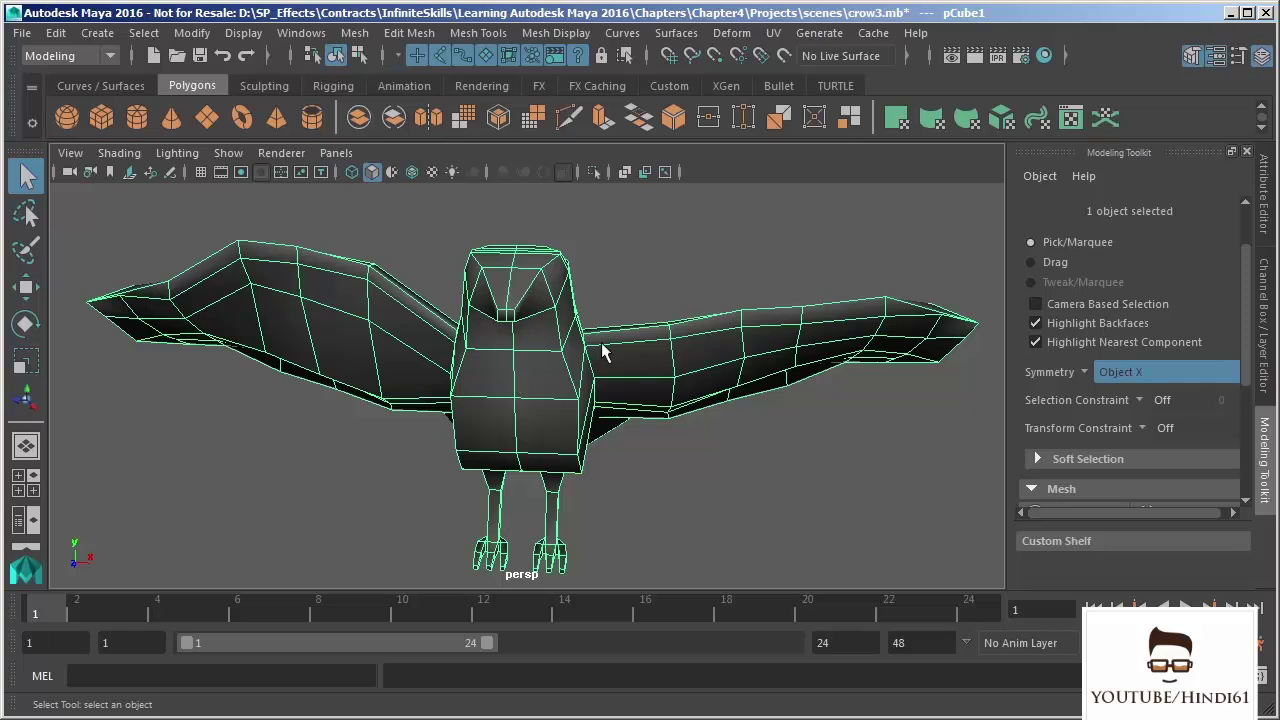
right_drag(526, 363, 527, 304)
click(521, 365)
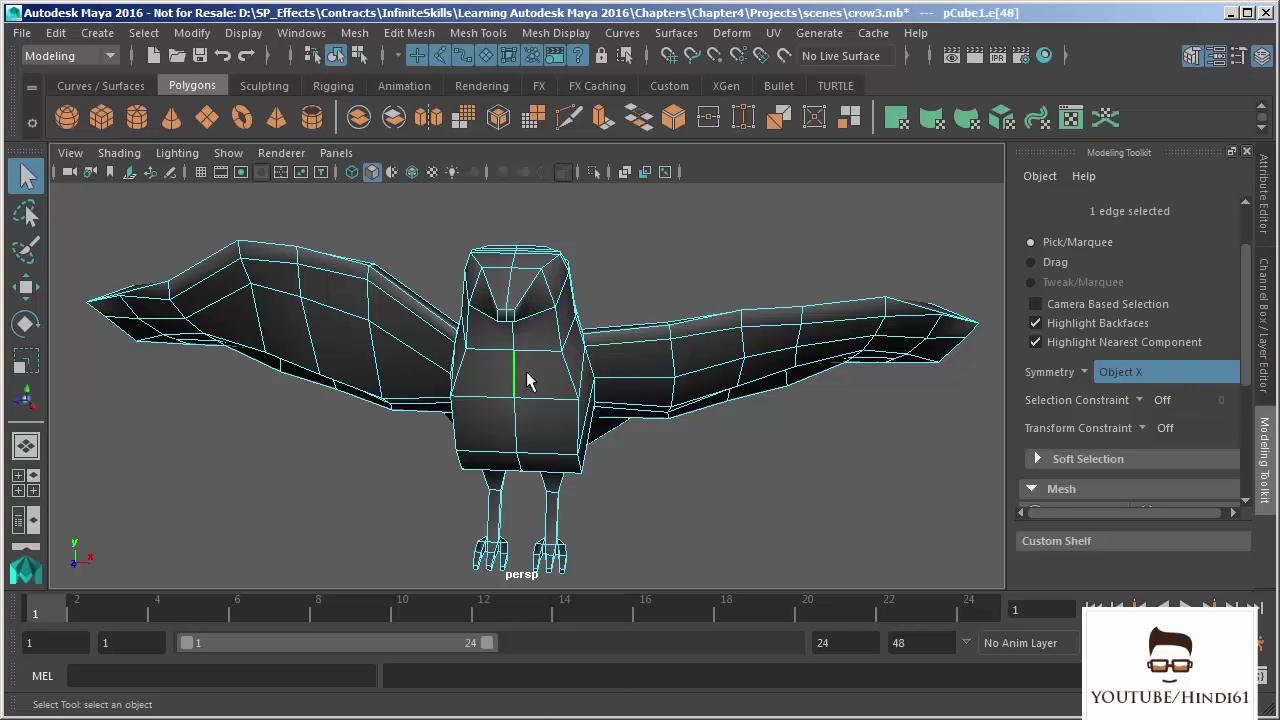
right_drag(526, 371, 590, 293)
Select the upper wing faces and apply Mesh > Symmetrize to the raised section.
right_drag(701, 329, 711, 393)
drag(744, 314, 756, 337)
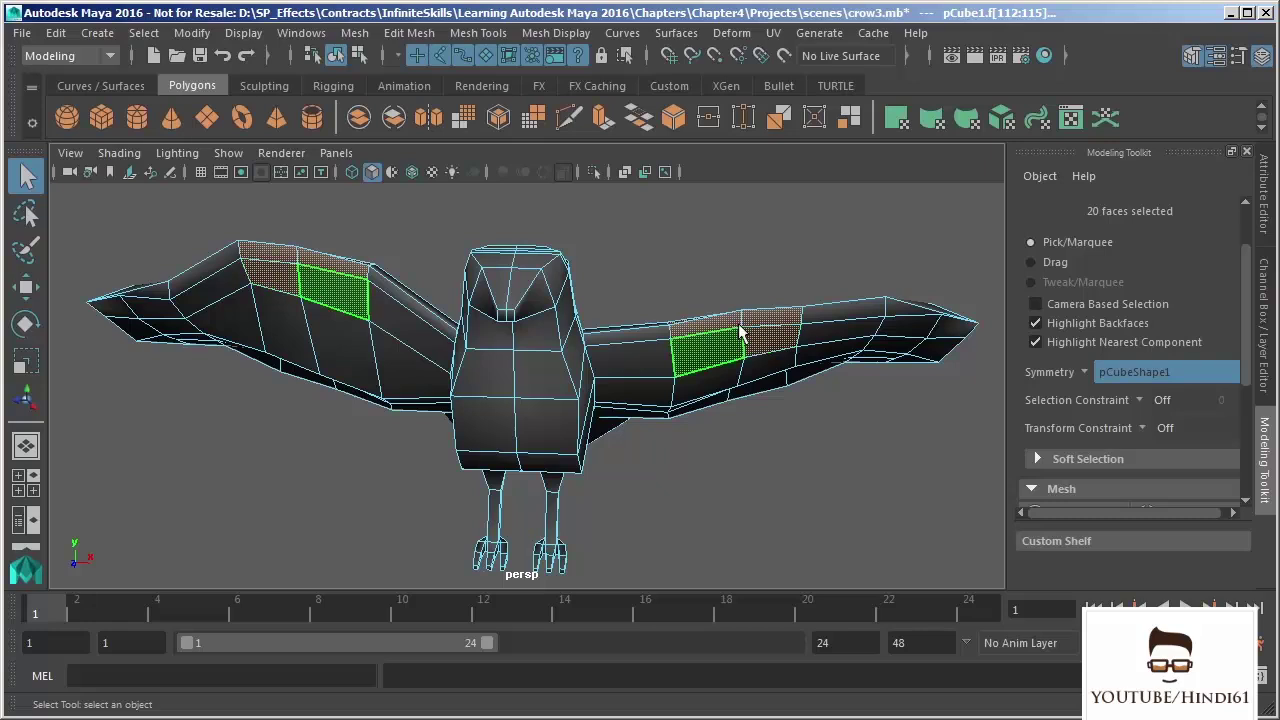
click(357, 34)
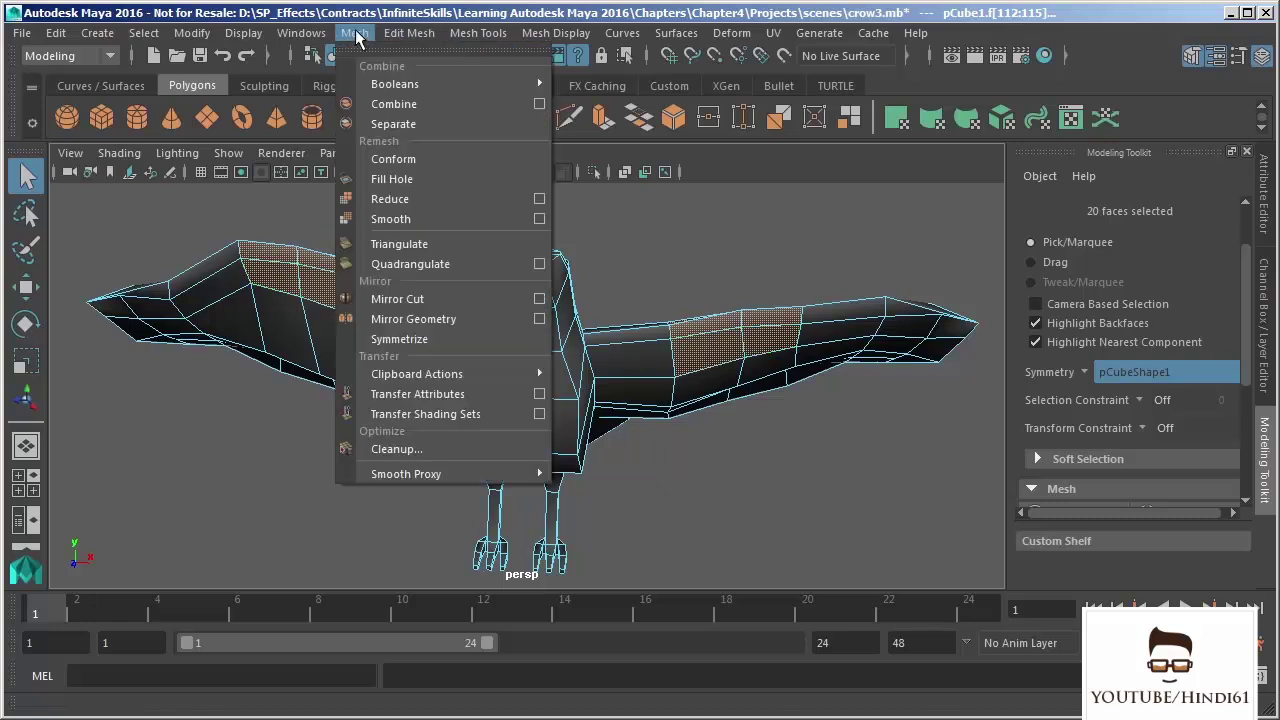
click(405, 341)
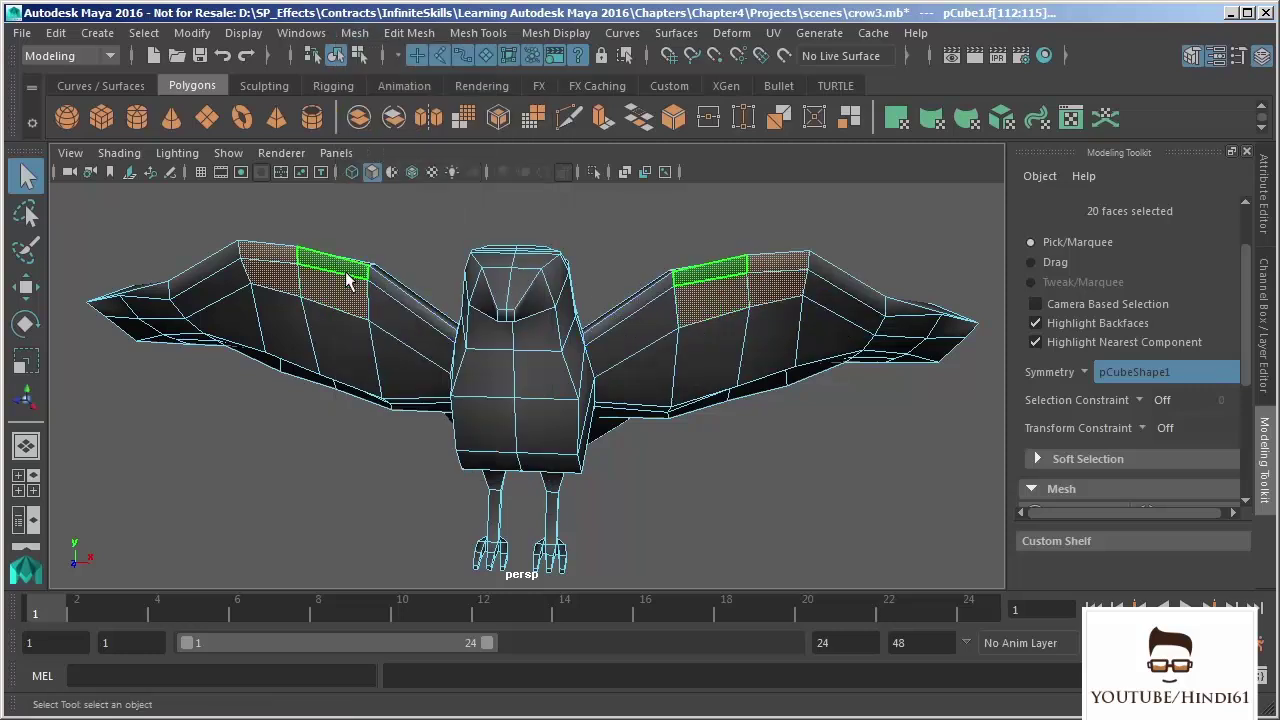